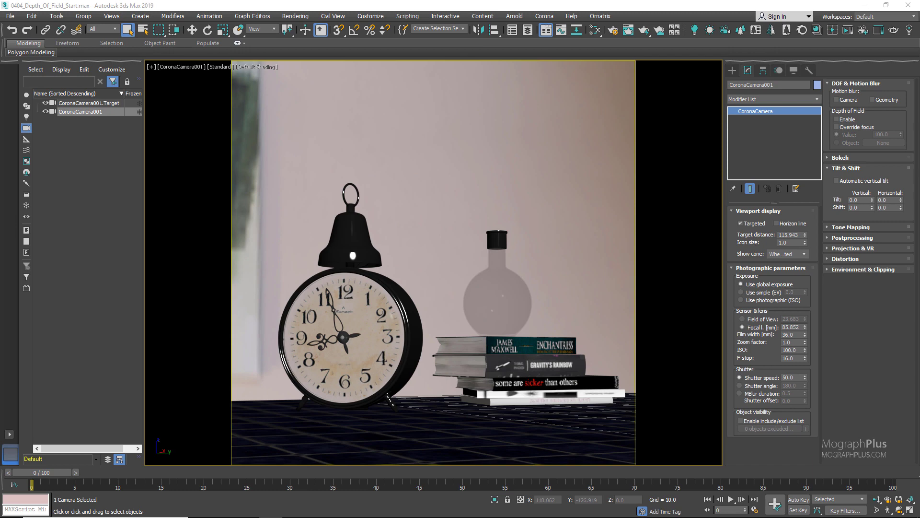
Step: Switch to the photo viewer, compare 01_Shallow_DOF.JPG with 02_Wide_DOF.JPG, then close it to return to 3ds Max
key(alt+Tab)
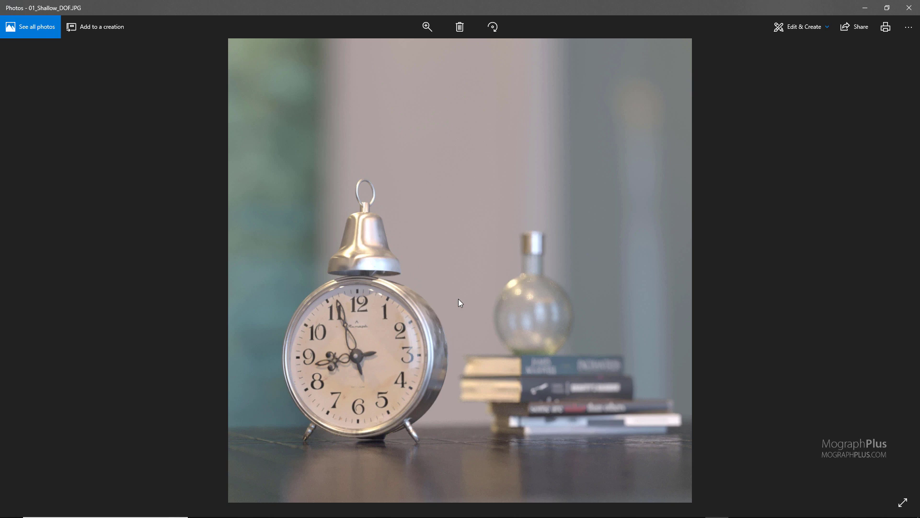
key(Right)
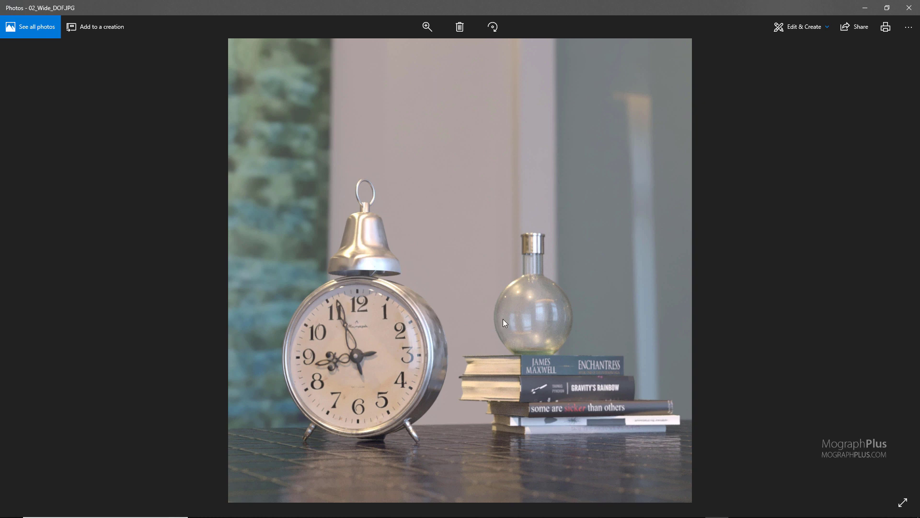
key(Left)
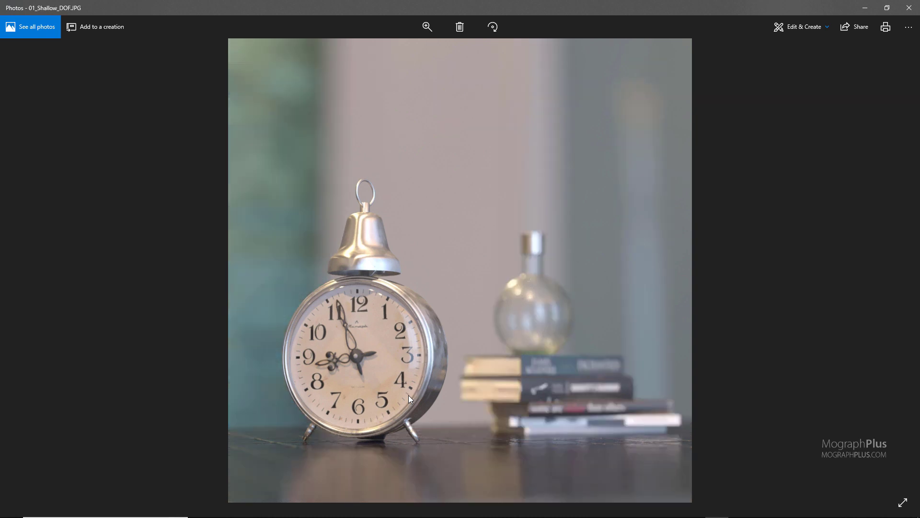
key(Right)
key(Left)
key(Right)
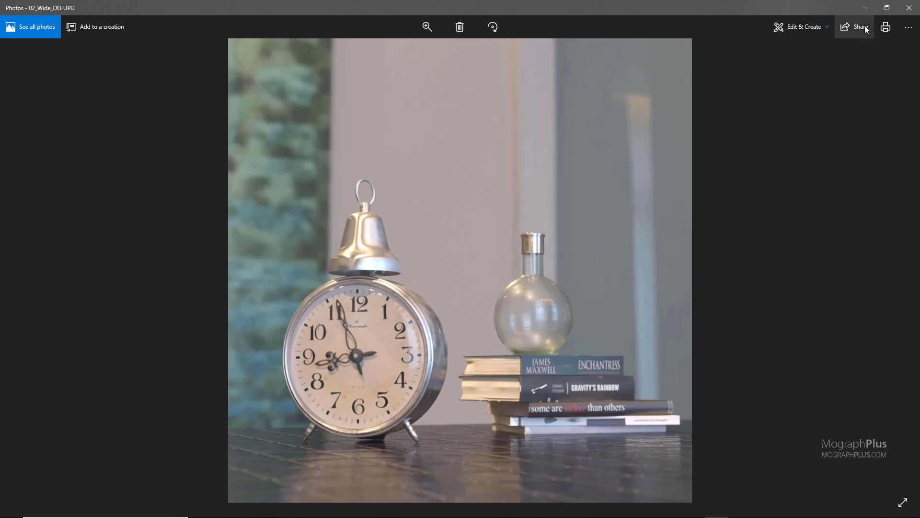
click(908, 7)
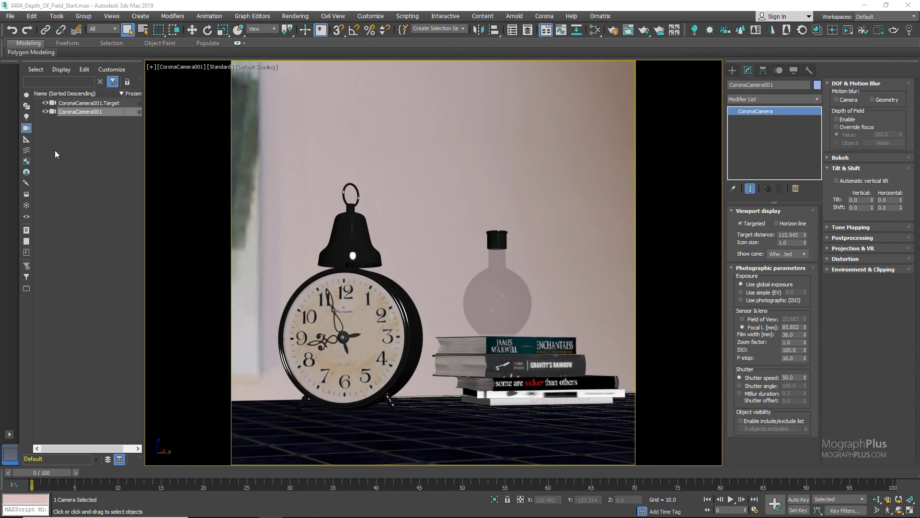
Step: Select CoronaCamera001 and examine in the Top view where its target plane lies relative to the clock and books
click(79, 122)
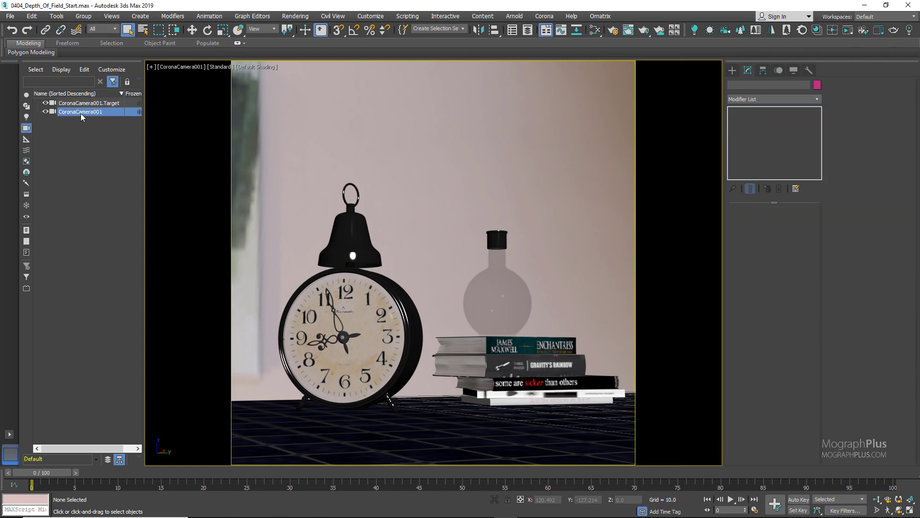
click(81, 112)
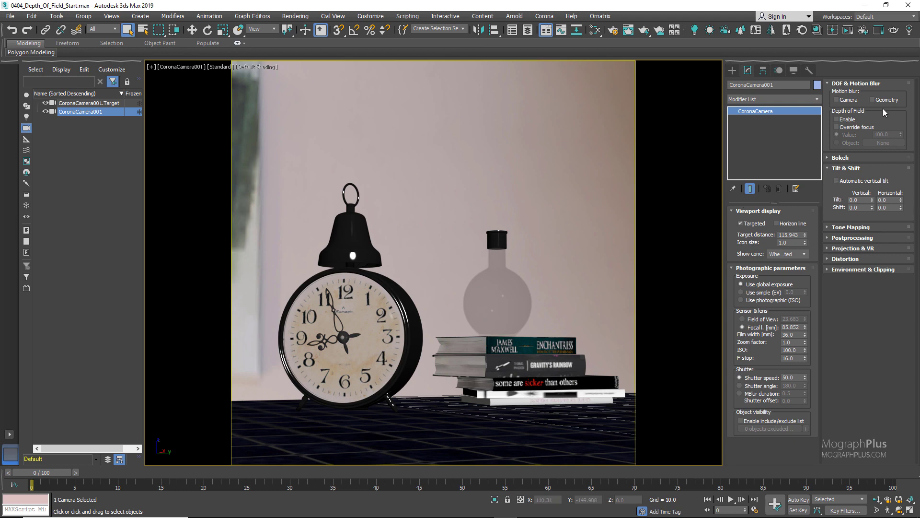
key(alt+w)
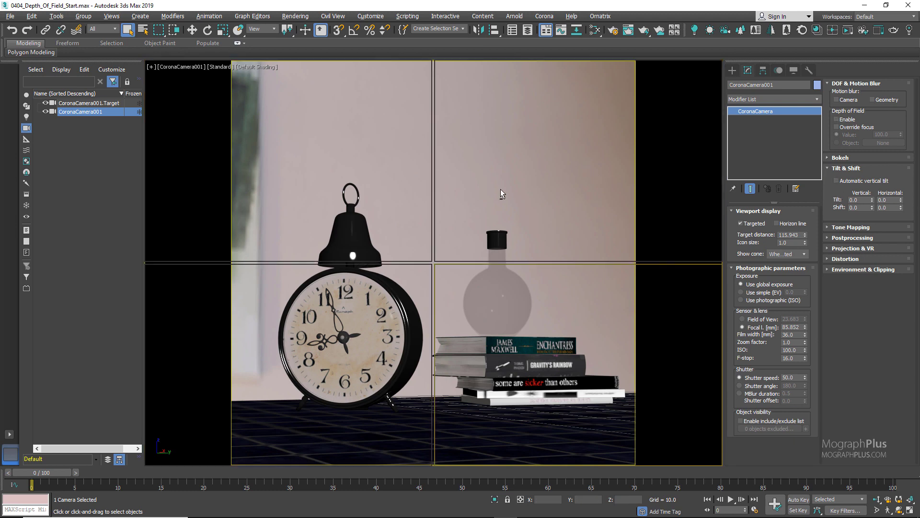
key(alt+w)
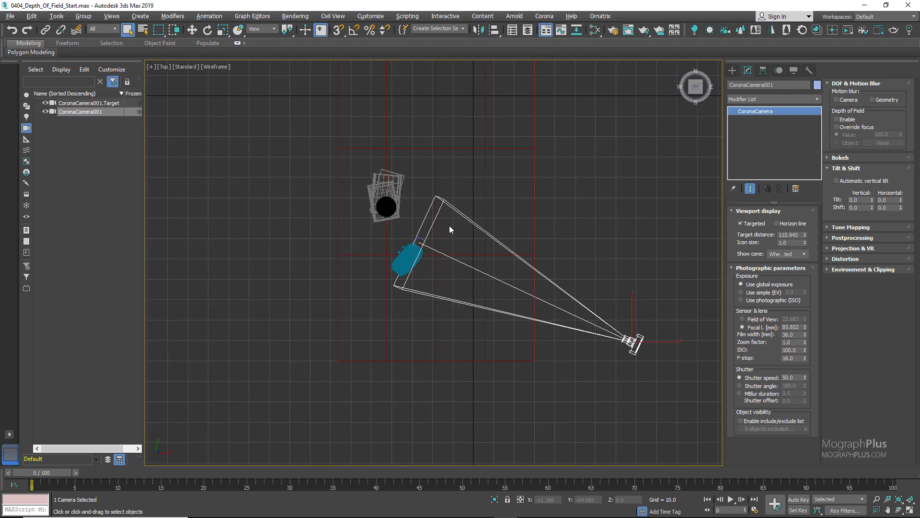
scroll(450, 225, up, 3)
scroll(367, 251, up, 4)
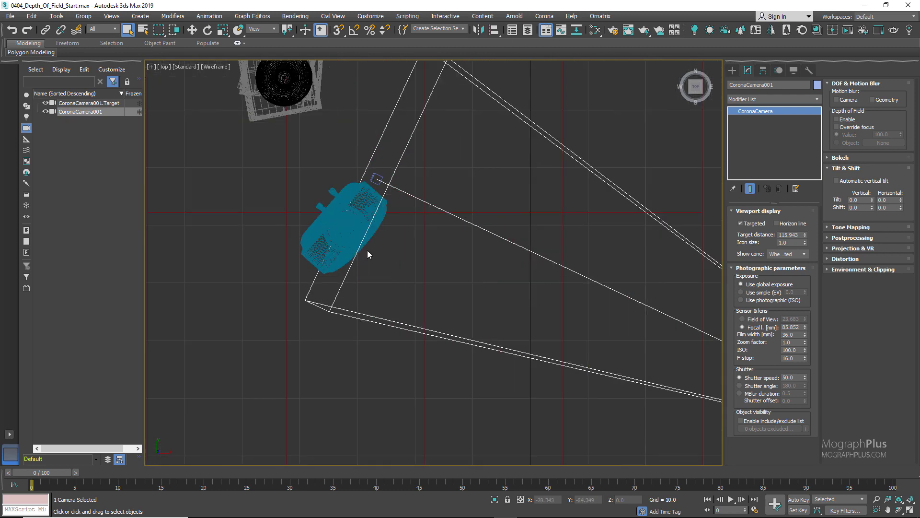
scroll(367, 250, down, 2)
Step: Enable depth of field on the selected Corona camera and start an interactive render of the camera view
key(alt+w)
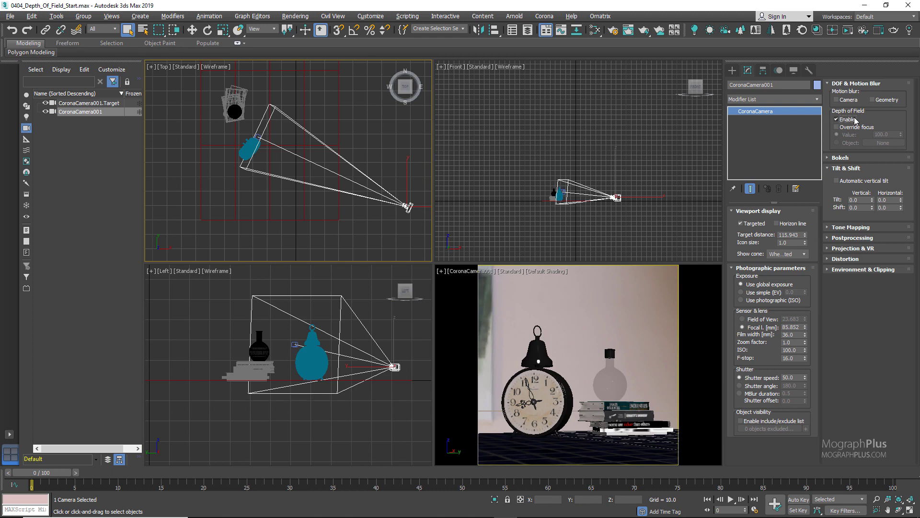
right_click(523, 318)
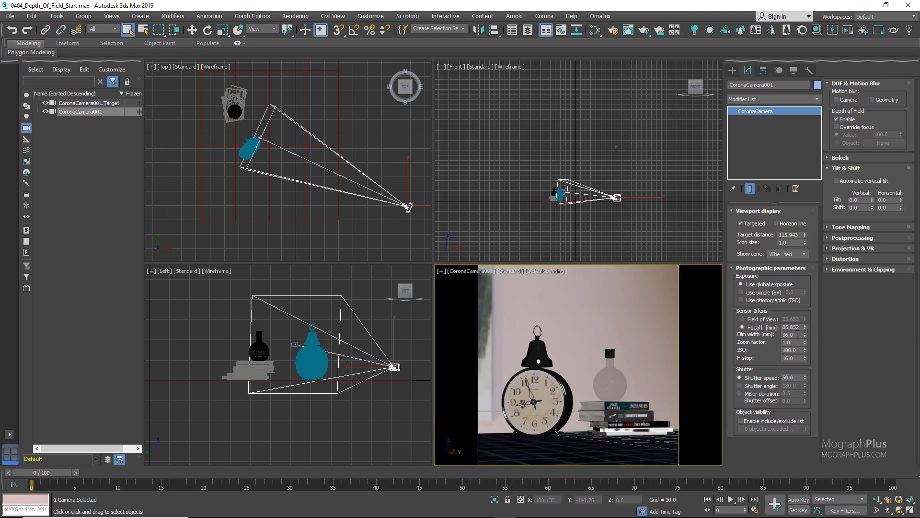
double_click(795, 358)
click(847, 31)
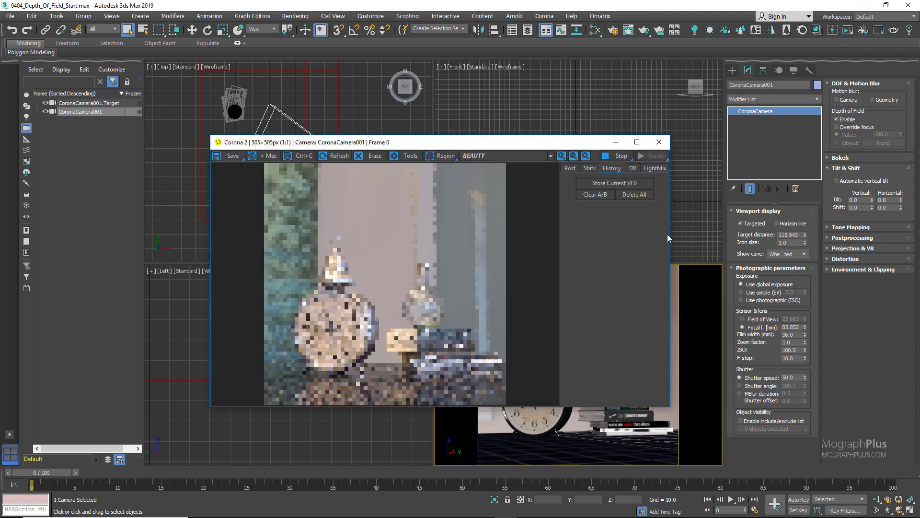
Step: Set the camera's F-stop to 1.4 and store the resulting render in the frame buffer history as 1.4
double_click(794, 358)
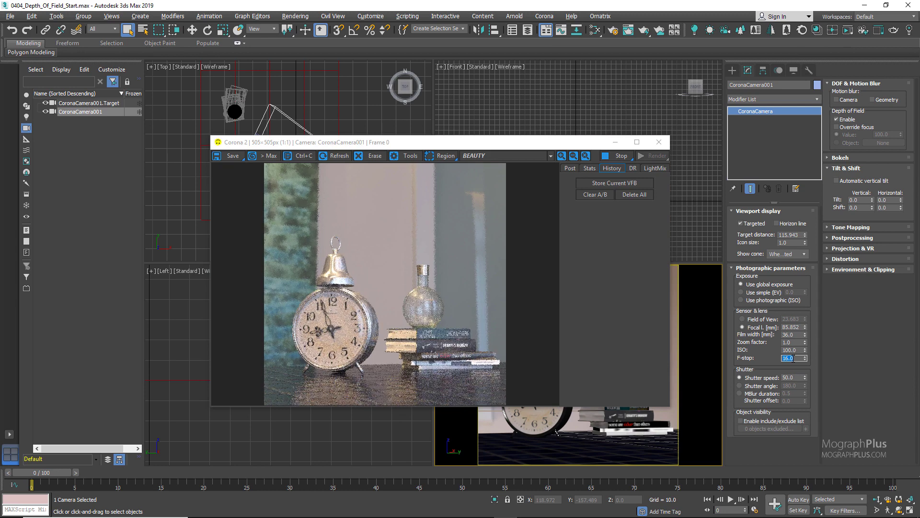
text(1.4)
key(Return)
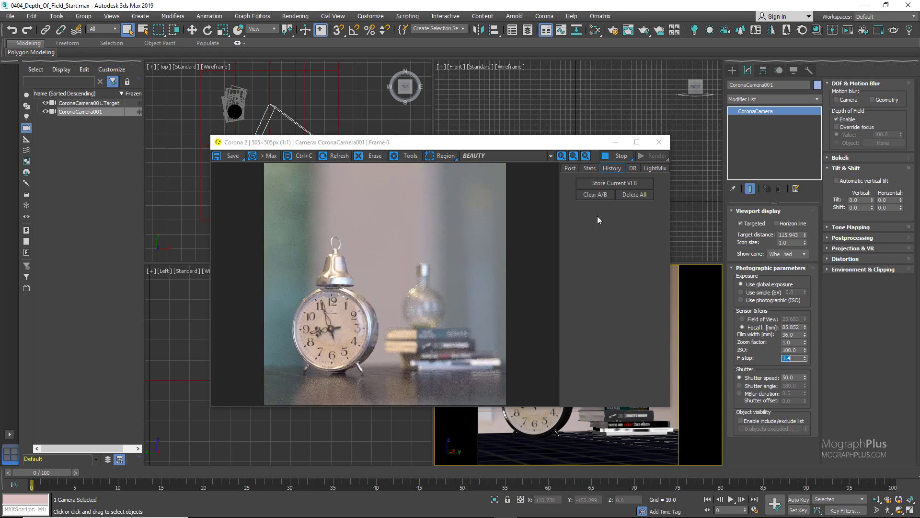
click(600, 183)
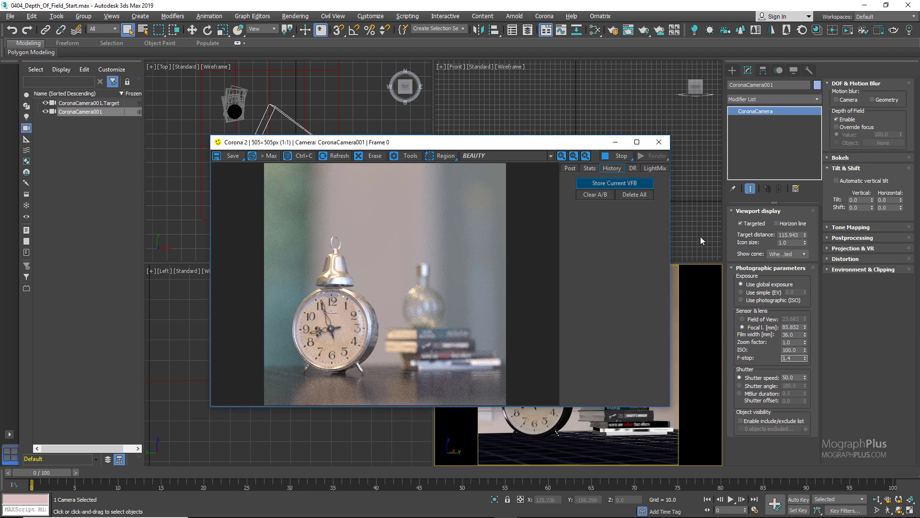
Step: Set the camera's F-stop to 2.0 and compare the live render with the stored 1.4 render
click(794, 358)
key(Return)
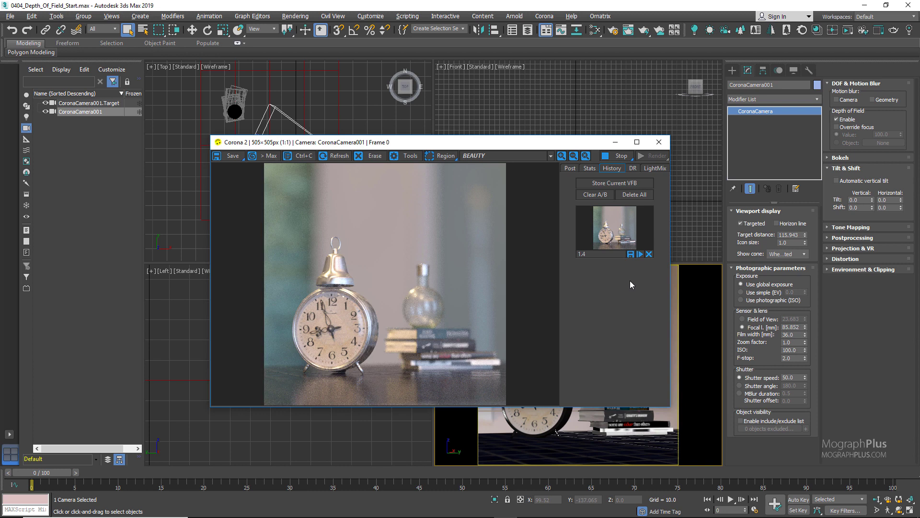
click(614, 231)
drag(378, 311, 282, 313)
click(596, 222)
Step: Store the current render in the frame buffer history as 2 and set the camera's F-stop to 4.0
click(620, 182)
drag(795, 357, 755, 359)
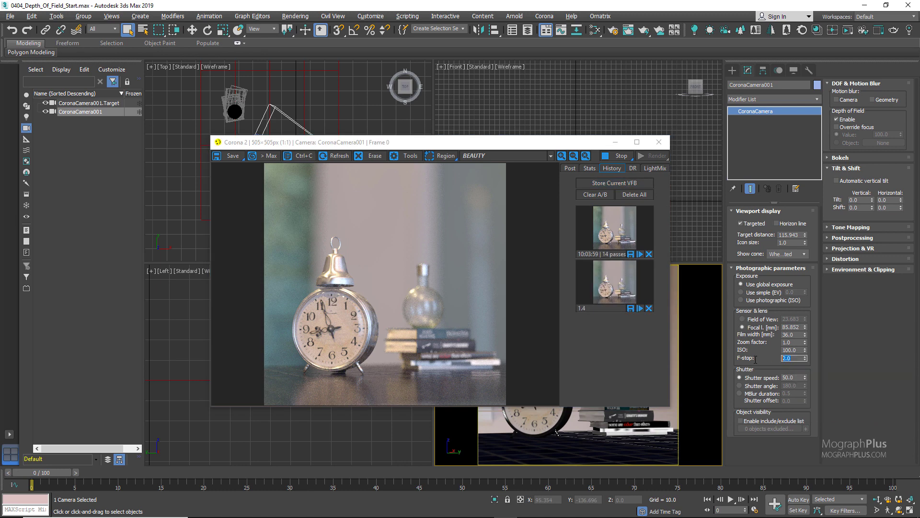
text(4)
key(Return)
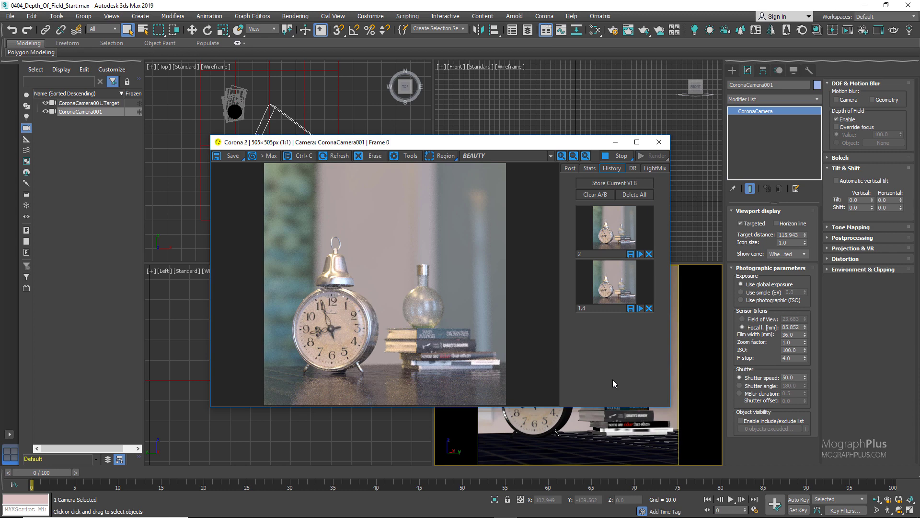
Step: Store the F-stop 4 render in the history and compare the live render with the stored 2 render
click(602, 183)
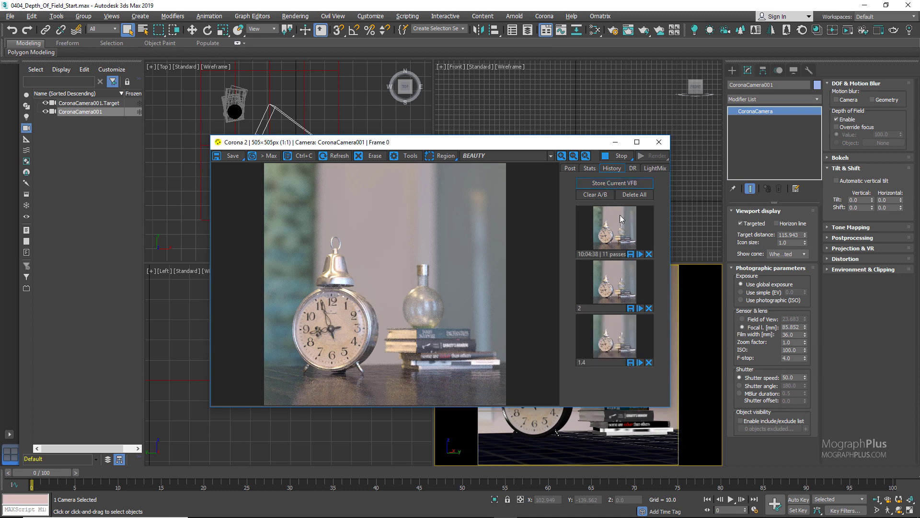
click(599, 266)
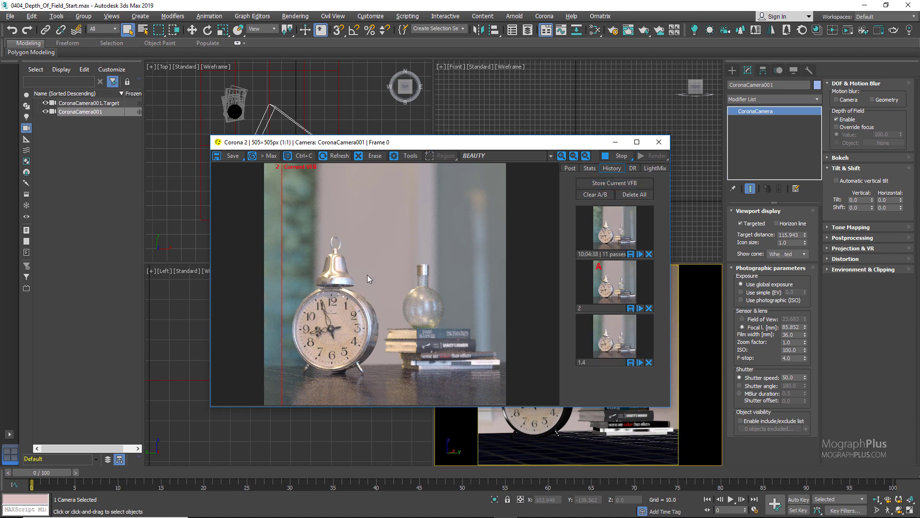
drag(282, 272, 250, 268)
click(637, 279)
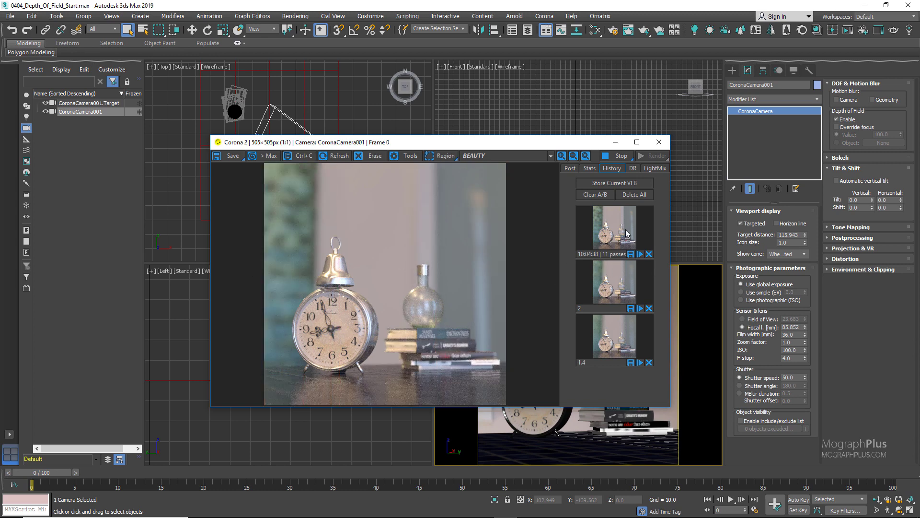
Step: Set the camera's F-stop to 8.0 and store the resulting render in the frame buffer history
drag(795, 358, 761, 358)
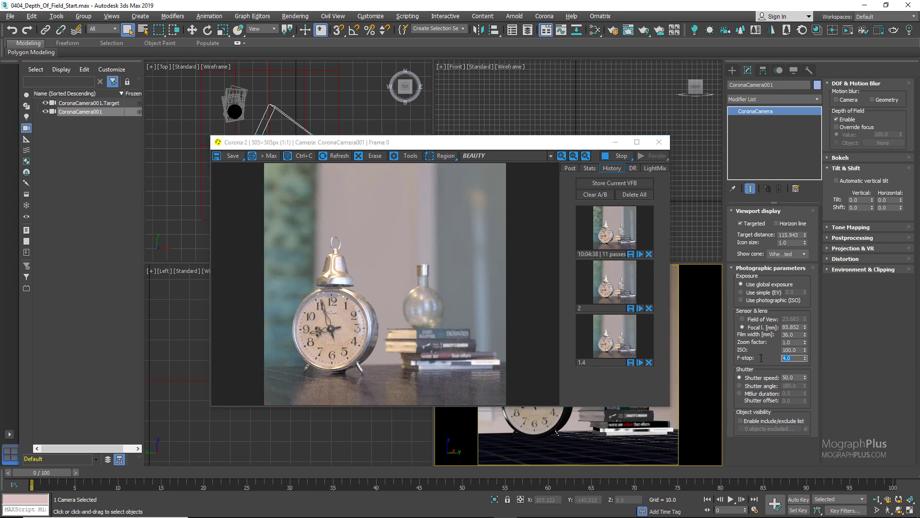
text(8)
key(Return)
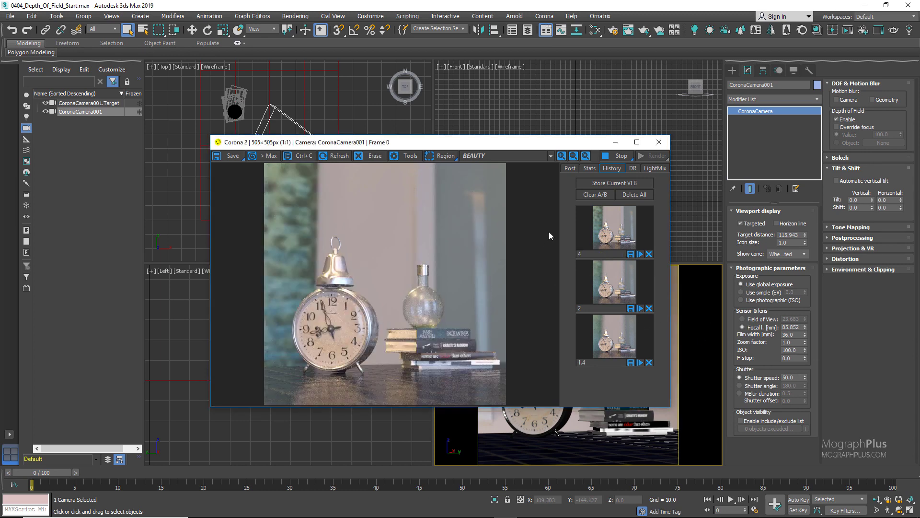
click(602, 184)
Step: Set the camera's F-stop to 16 and store the resulting render in the frame buffer history, labelled 16
click(762, 359)
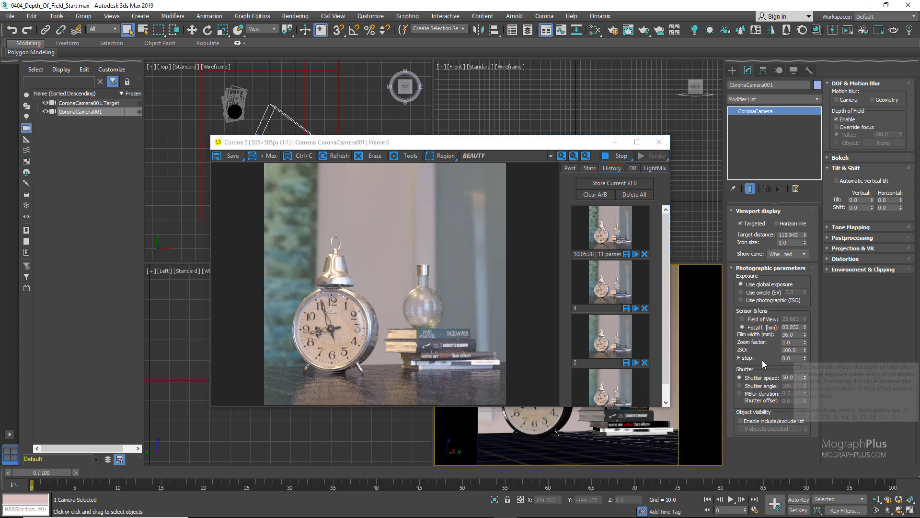
double_click(793, 358)
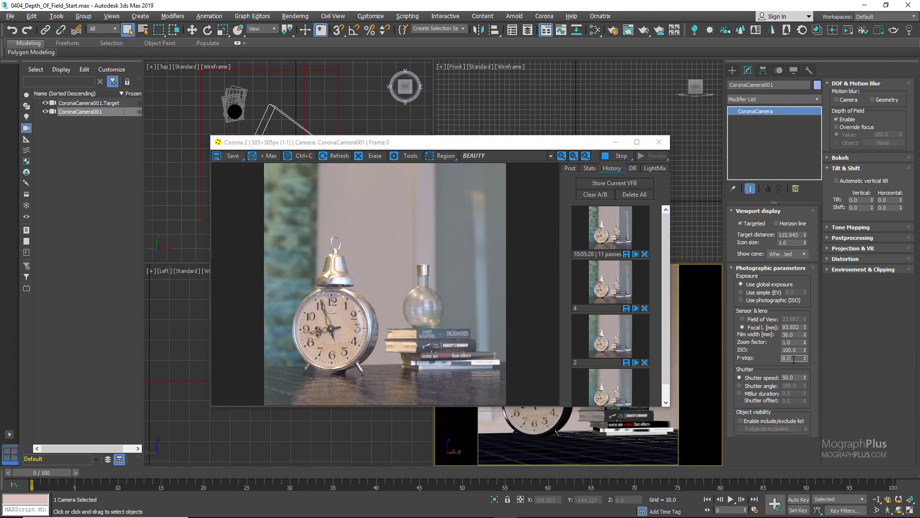
text(16)
key(Return)
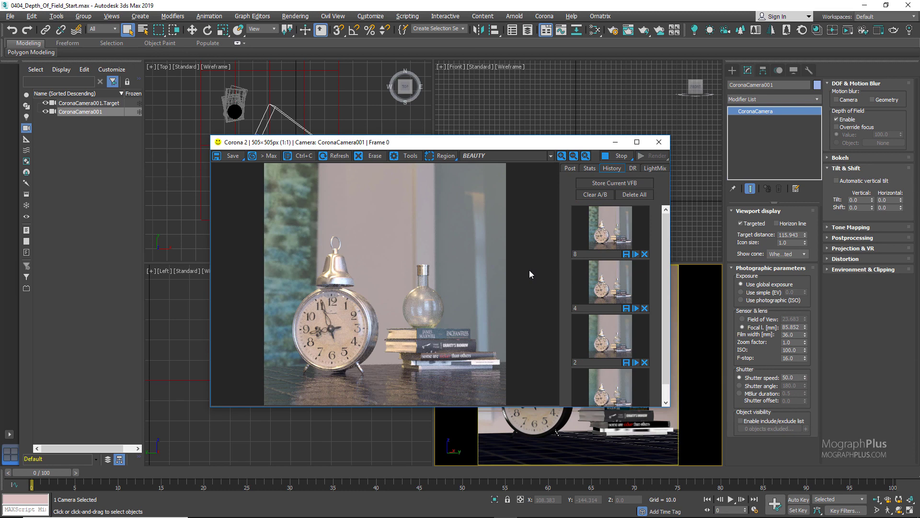
click(616, 184)
double_click(594, 254)
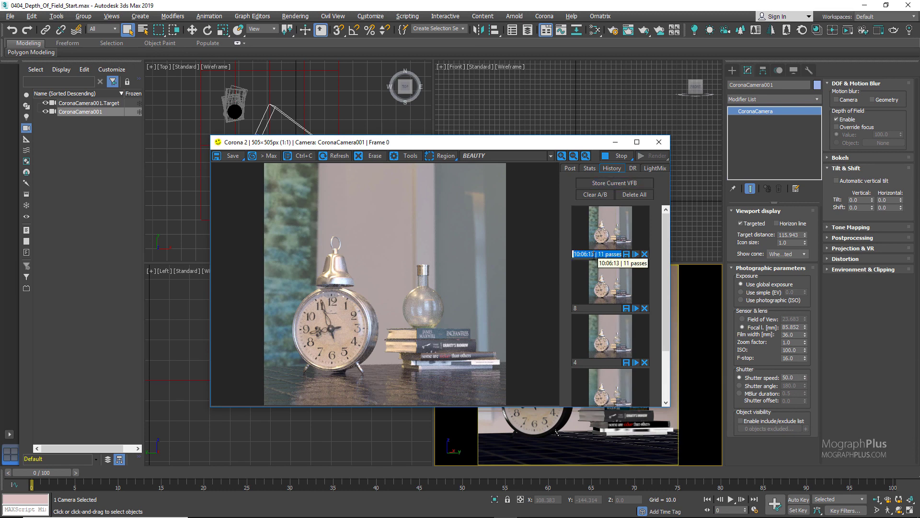
text(16)
key(Return)
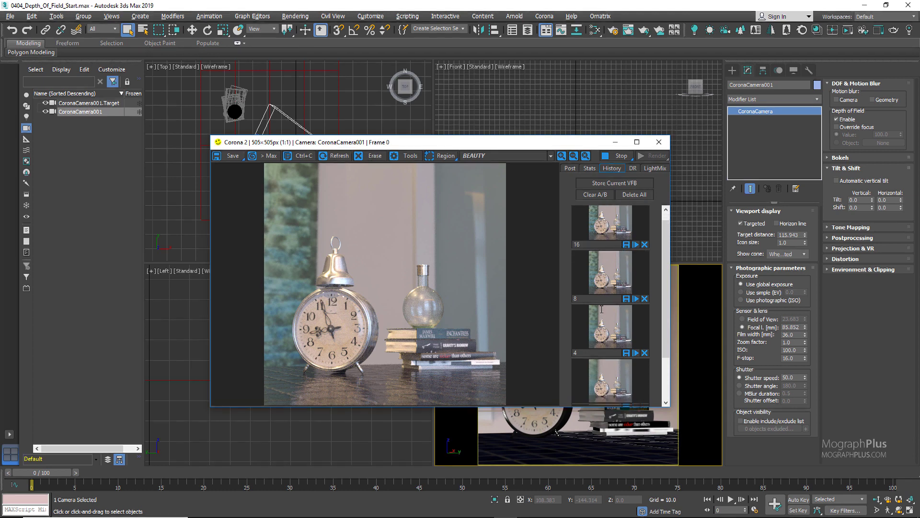
Step: Compare the stored 1.4 render with the current frame and restart the interactive render
scroll(601, 309, down, 3)
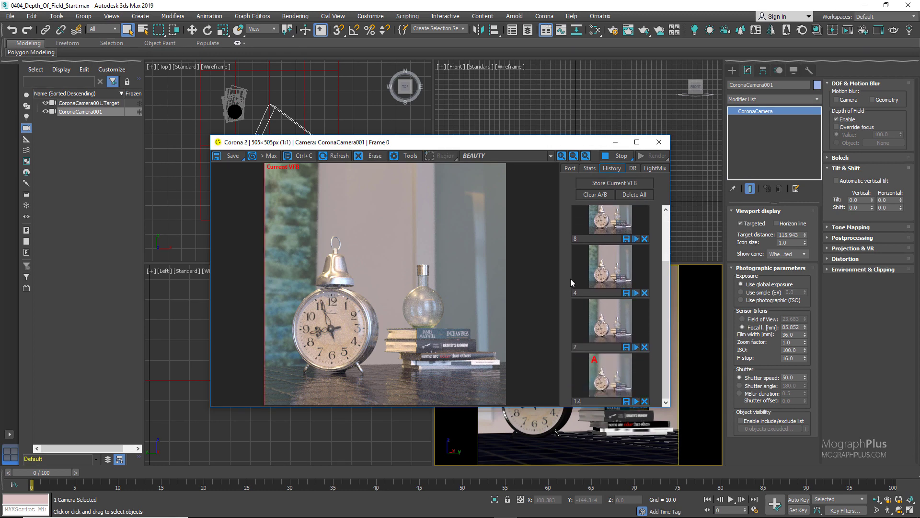
scroll(582, 244, up, 3)
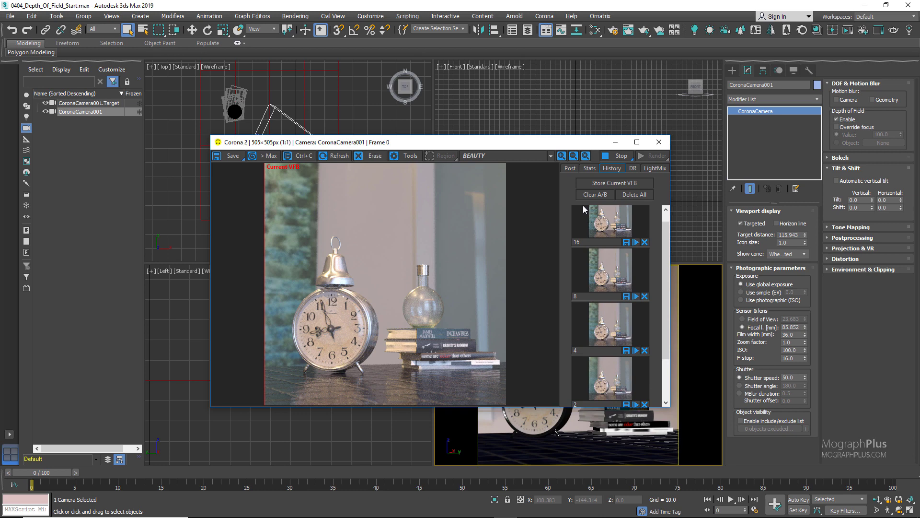
key(shift+q)
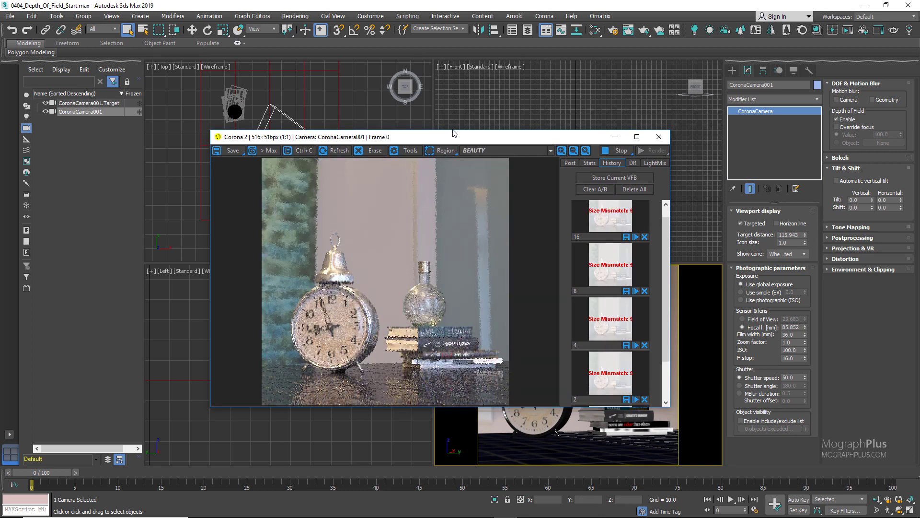
key(shift+q)
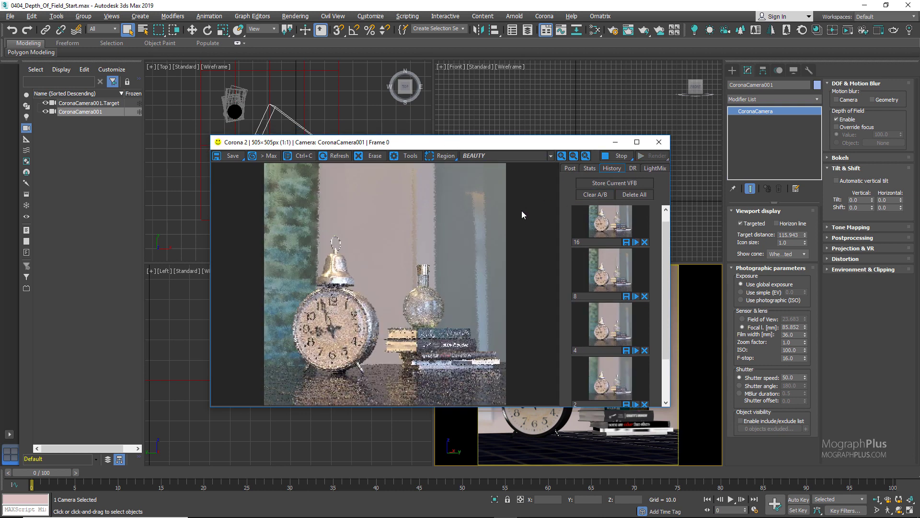
Step: Set up an A/B comparison in the history with the 1.4 render as A and the 16 render as B
click(601, 230)
scroll(596, 297, down, 2)
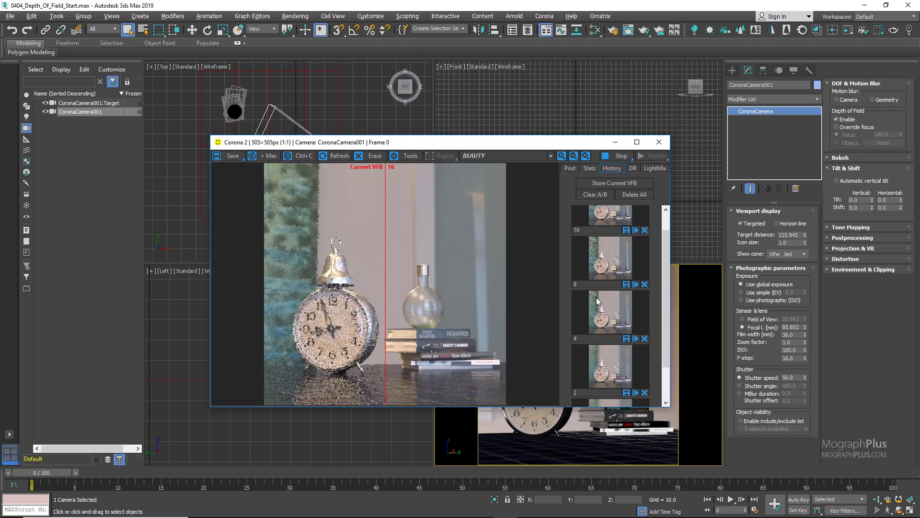
scroll(603, 342, down, 1)
click(603, 365)
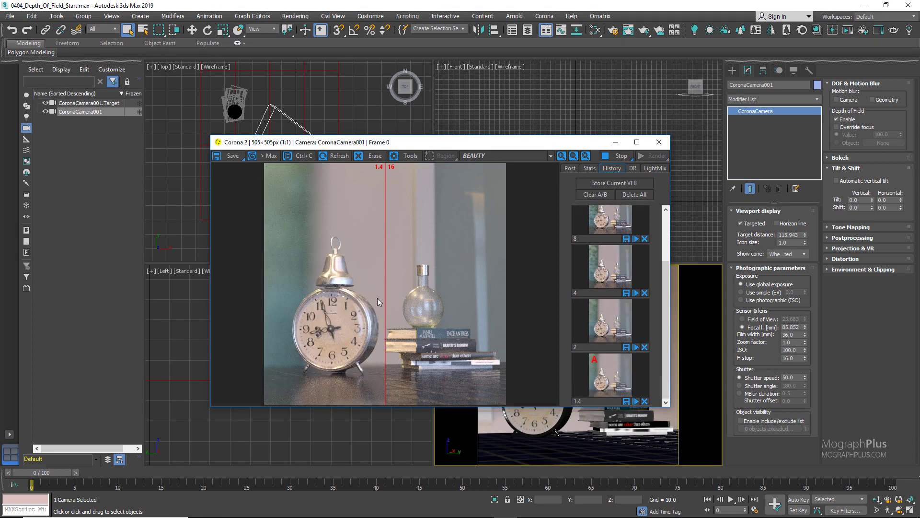
Step: Finish and clear the A/B comparison of the 1.4 and 16 renders, and set the camera's F-stop to 2
drag(384, 299, 242, 281)
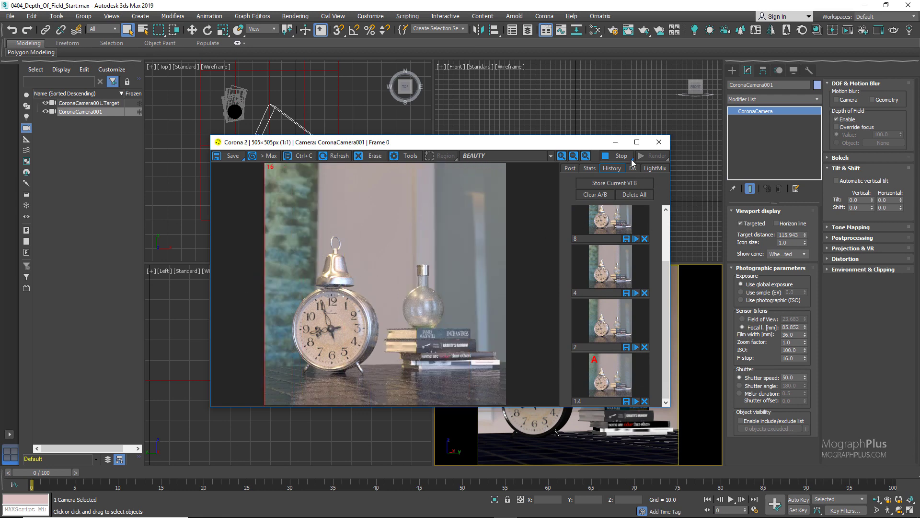
click(791, 360)
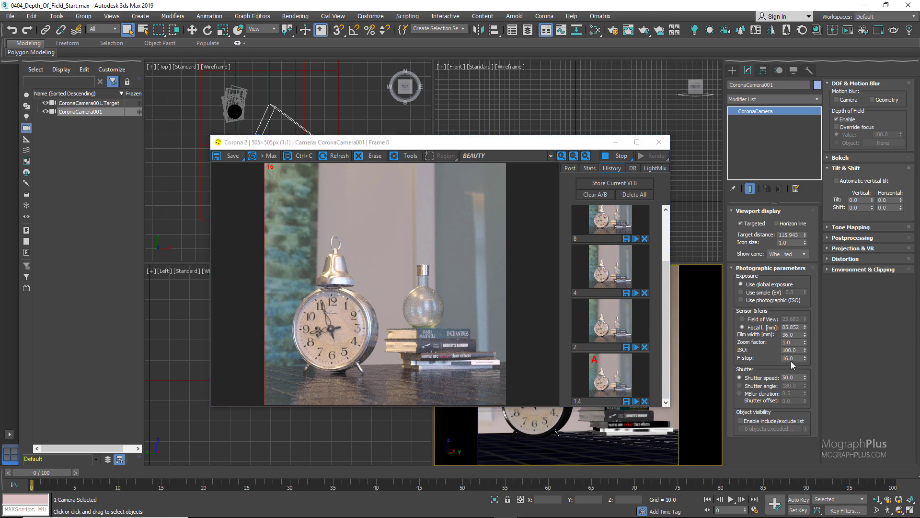
double_click(791, 361)
text(2)
key(Return)
click(597, 194)
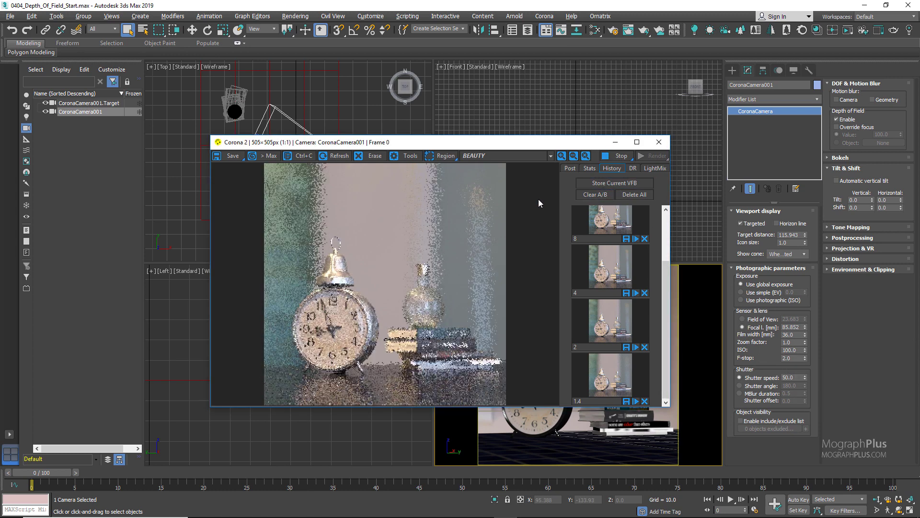
Step: Move the frame buffer clear of the viewports and increase the camera's target distance to about 135.65, near the bottle
drag(506, 143, 496, 307)
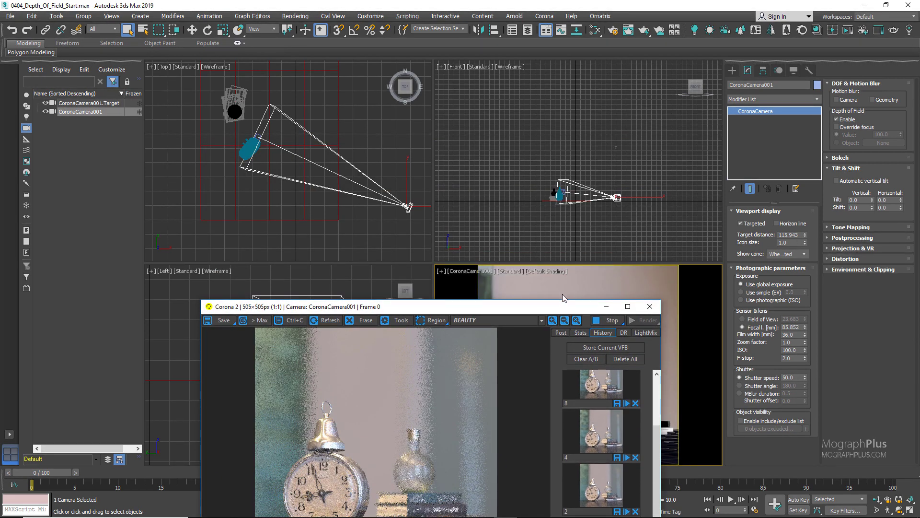
drag(548, 300, 576, 259)
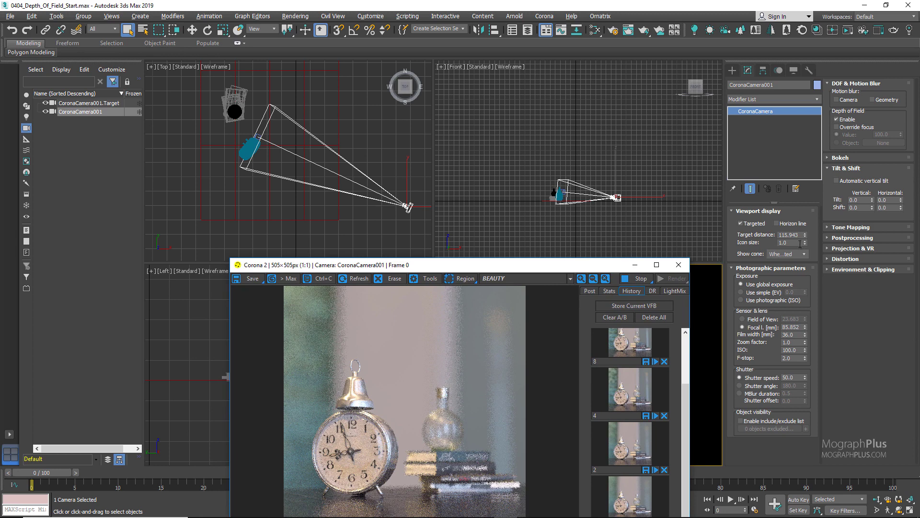
drag(805, 235, 809, 223)
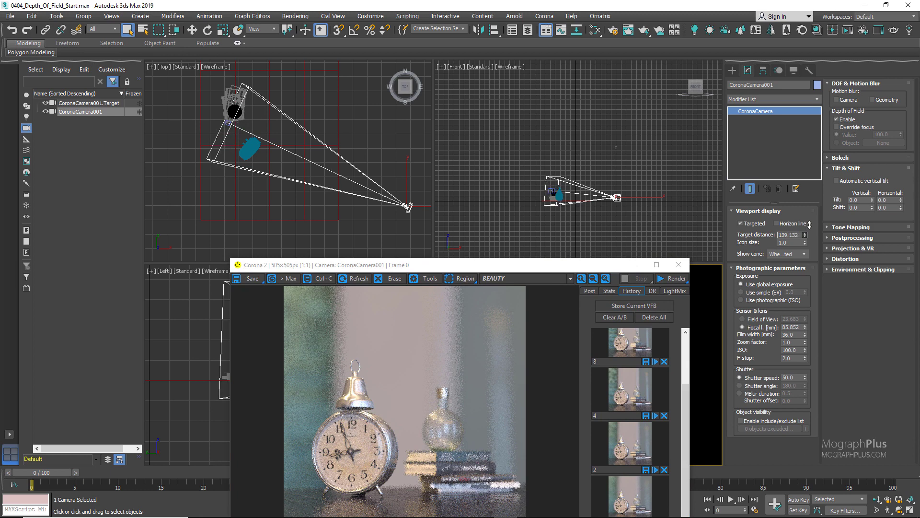
drag(809, 224, 809, 226)
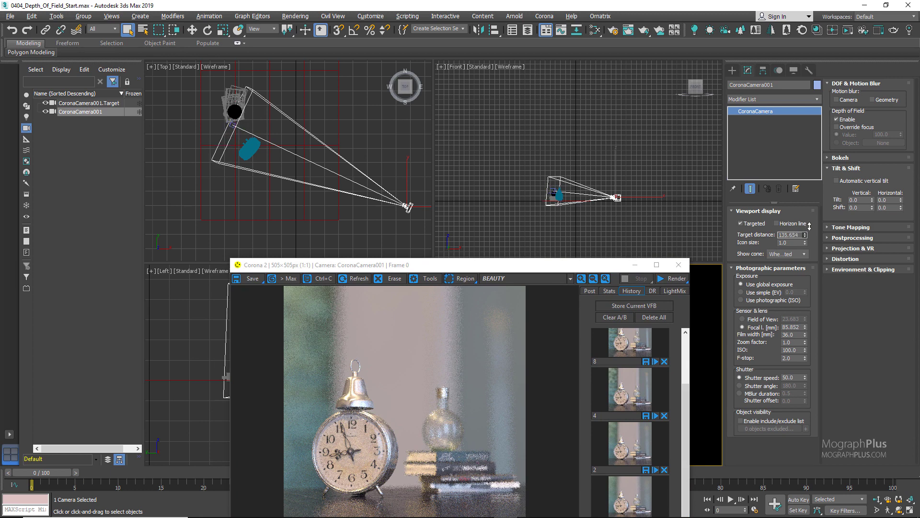
drag(581, 269, 578, 166)
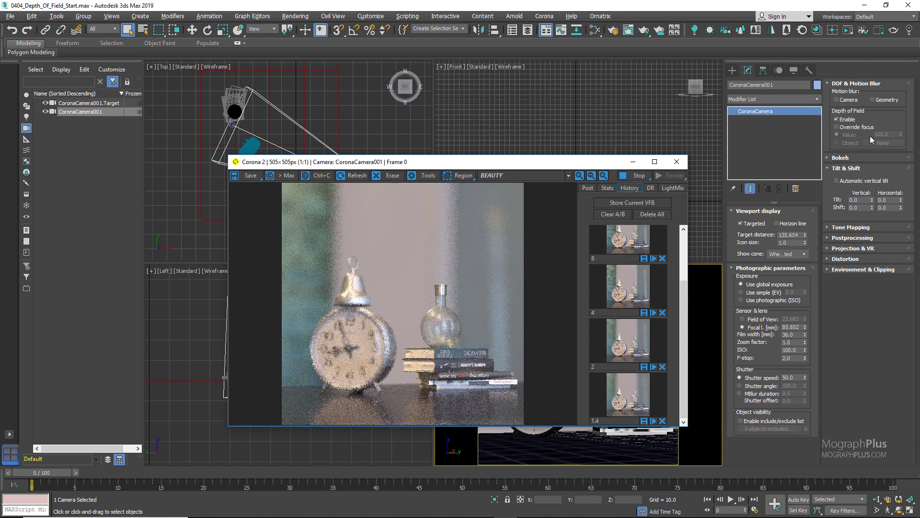
Step: Enable the camera's depth-of-field focus override and try focus values of 135 and 115
click(857, 128)
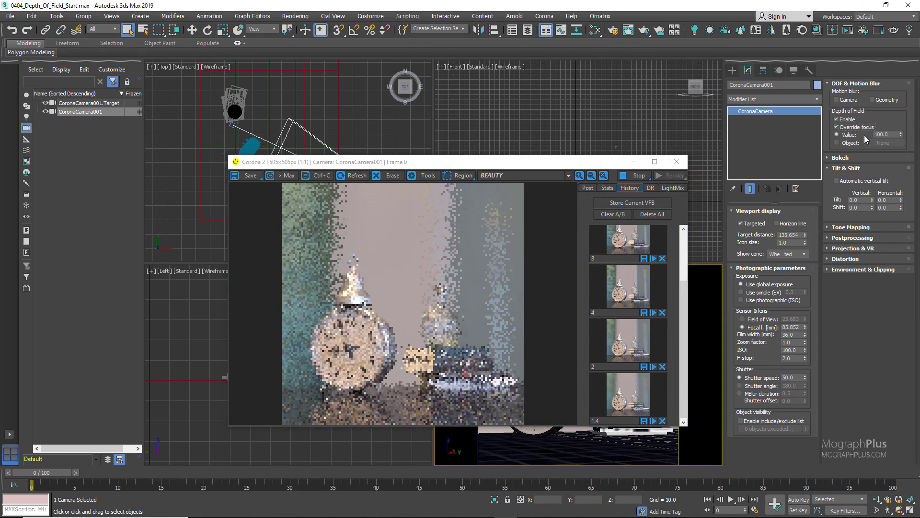
double_click(881, 135)
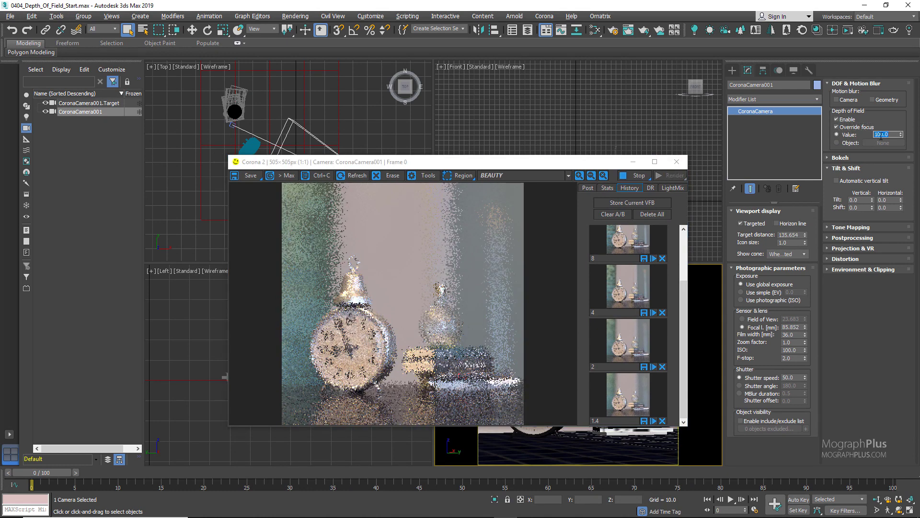
text(135)
key(Return)
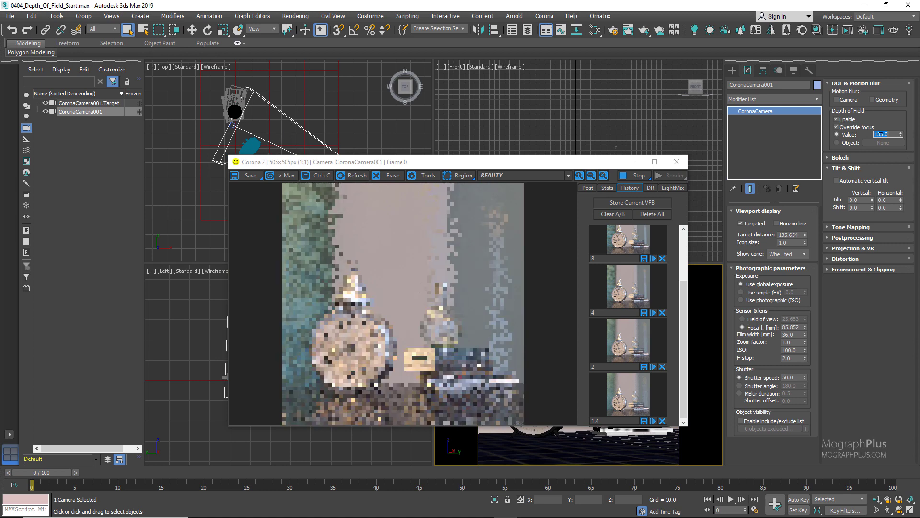
text(115)
key(Return)
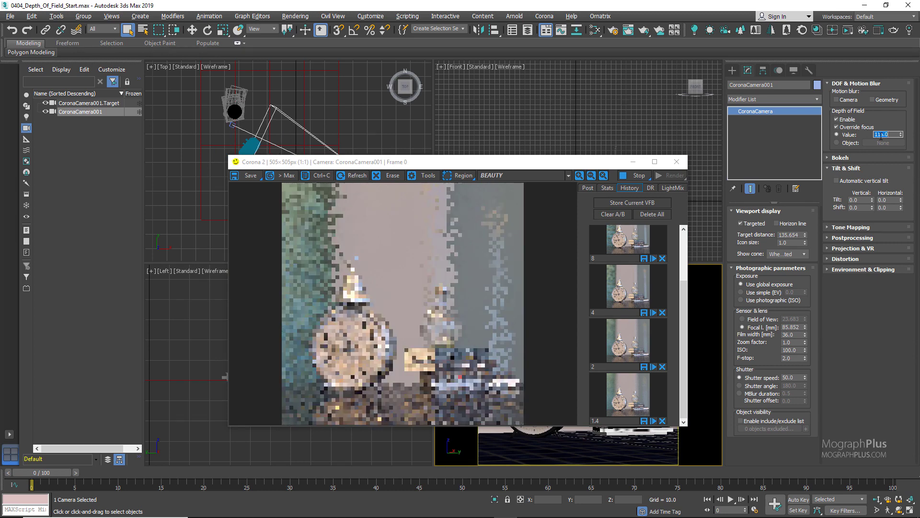
Step: Switch the focus override to an object, pick the bottle in the Top viewport, and reactivate the camera view
click(880, 143)
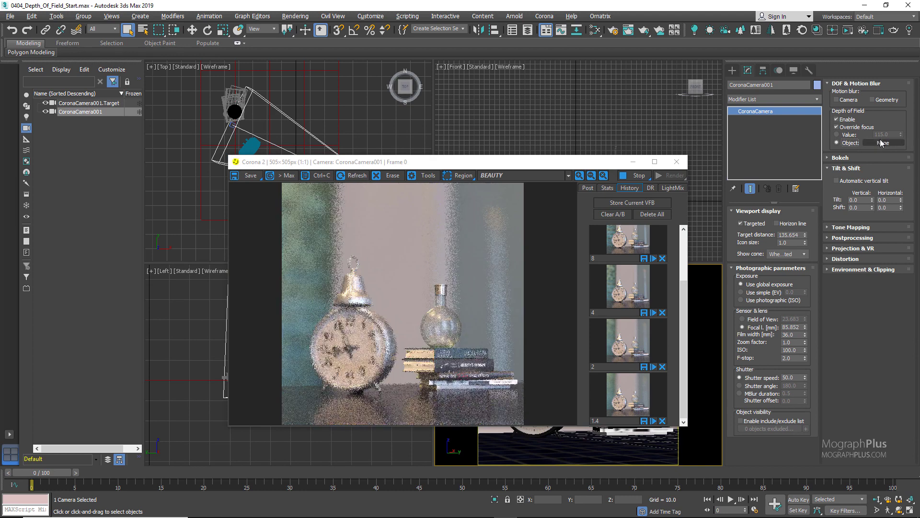
click(882, 143)
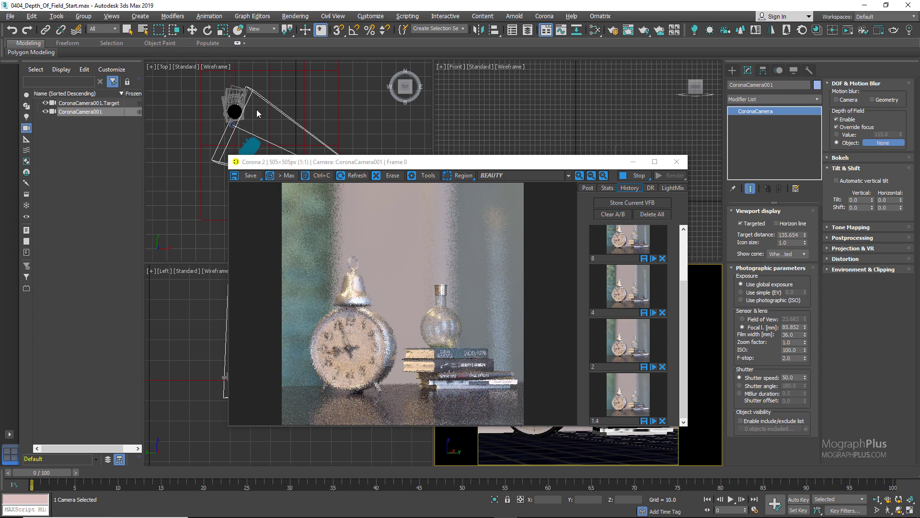
click(233, 112)
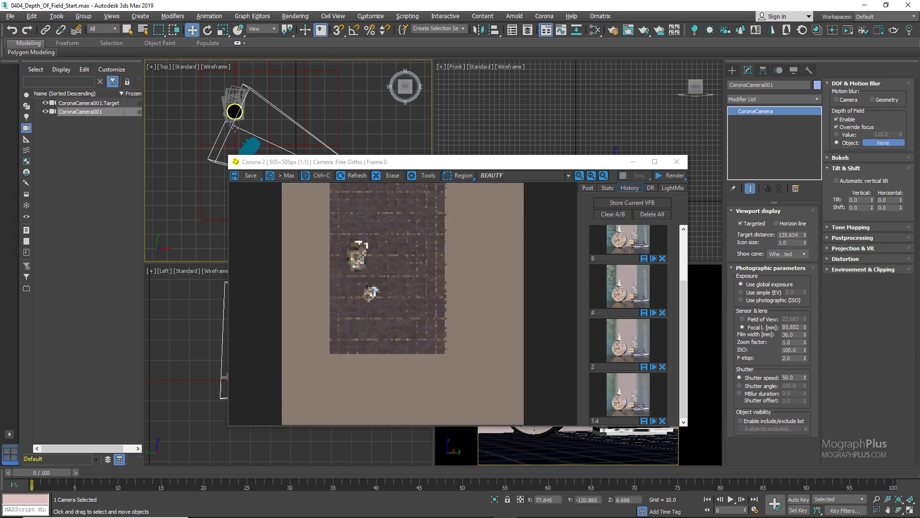
right_click(708, 323)
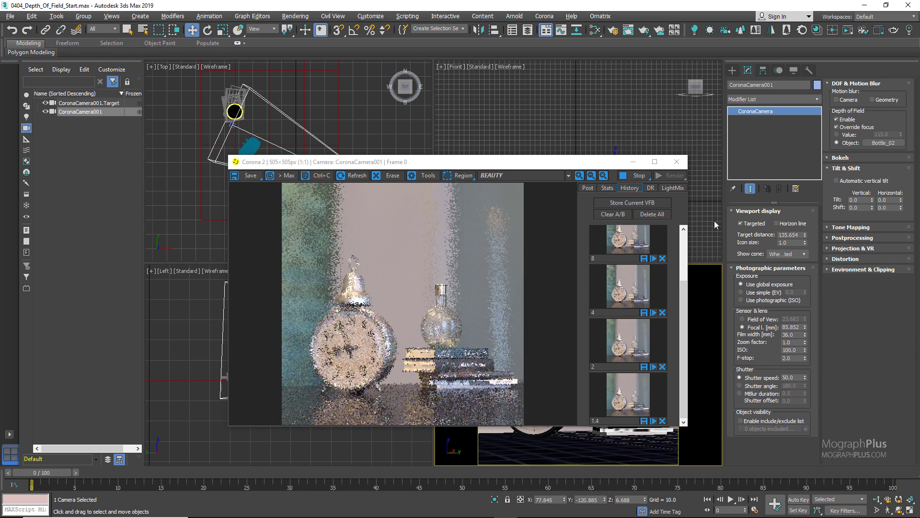
Step: Change the focus object to the alarm clock's bell and render the camera view again
click(884, 144)
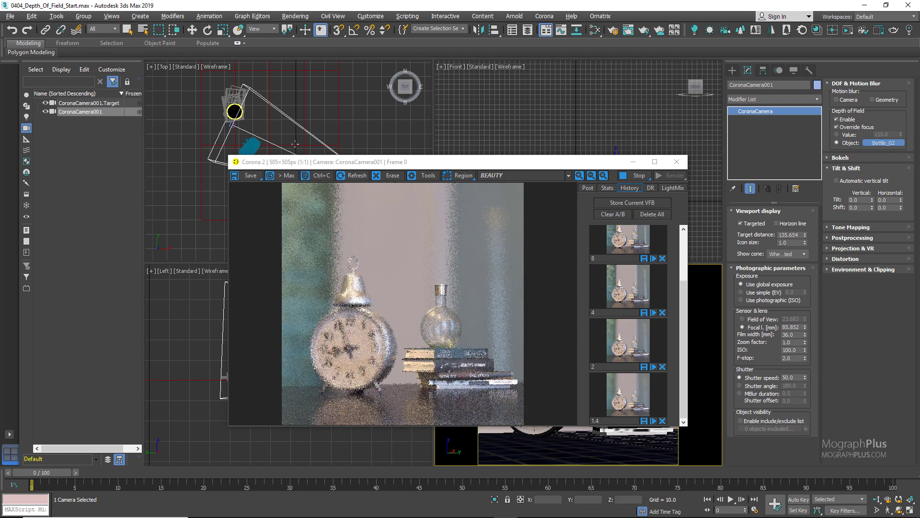
click(246, 150)
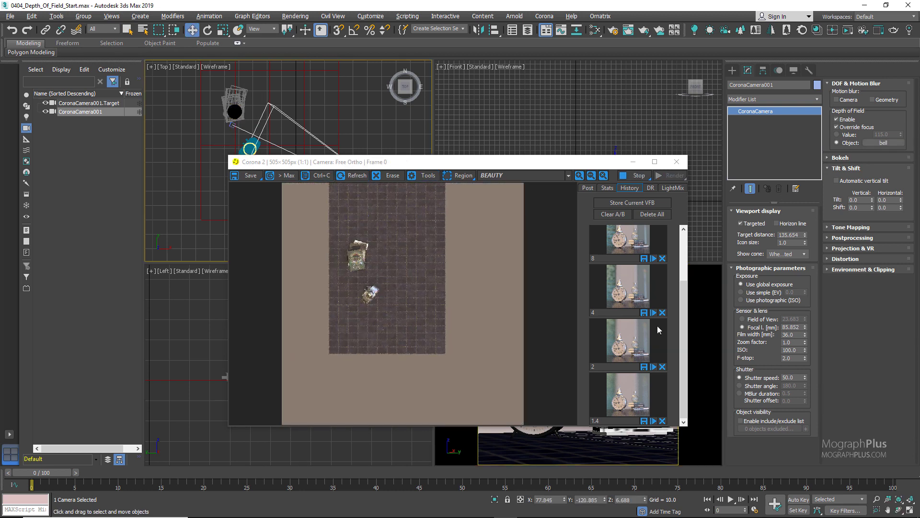
right_click(706, 312)
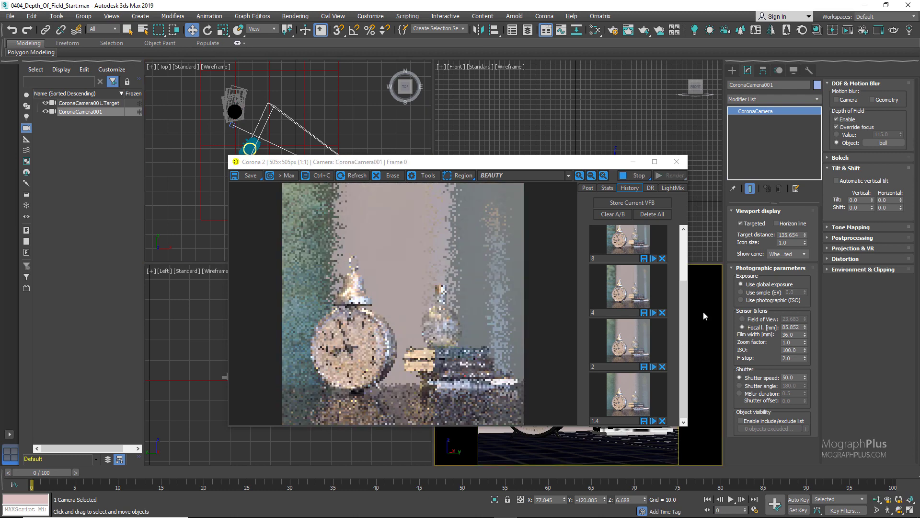
Step: Make the bottle the focus object again and return the interactive render to the camera view
click(884, 143)
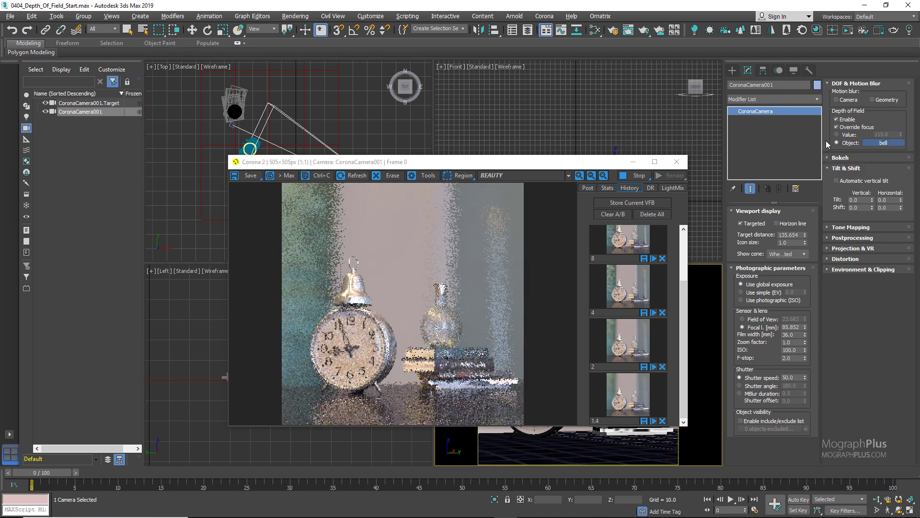
click(235, 111)
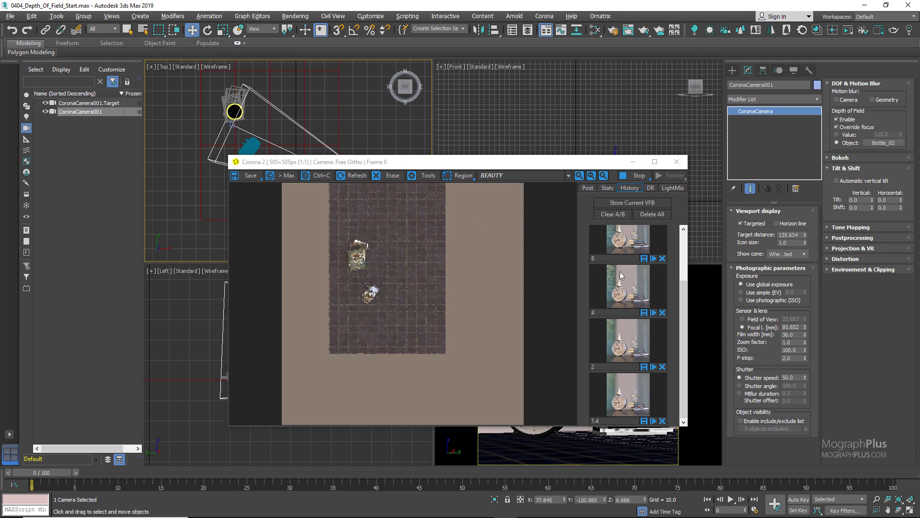
right_click(710, 320)
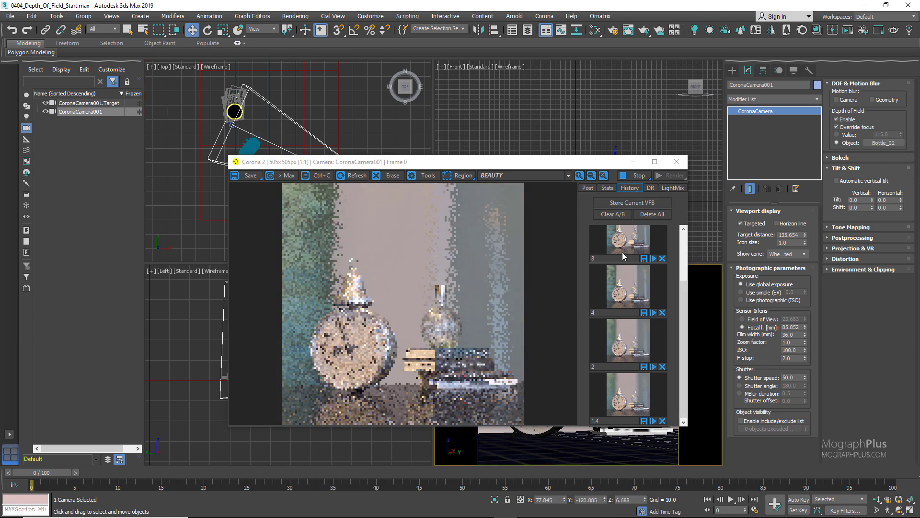
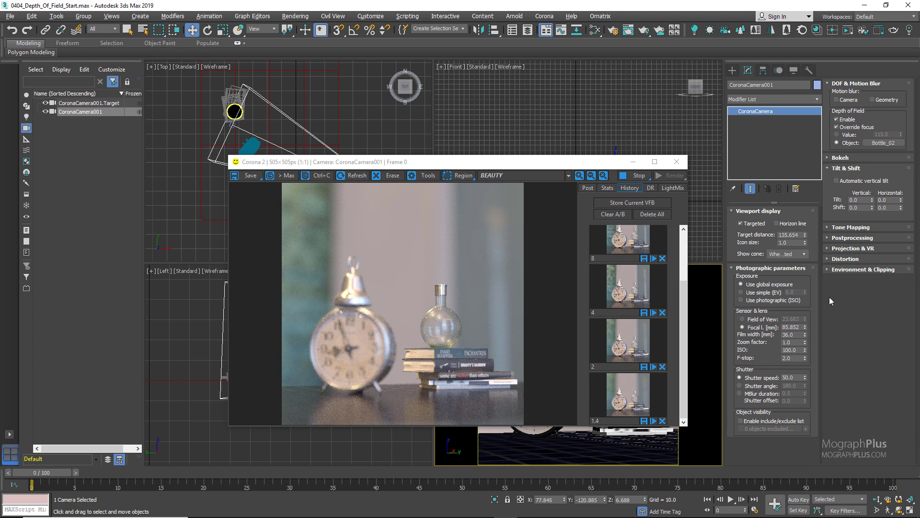
Step: Try a camera focal length of 55 mm, and set it to 85 mm
click(794, 327)
text(55)
key(Return)
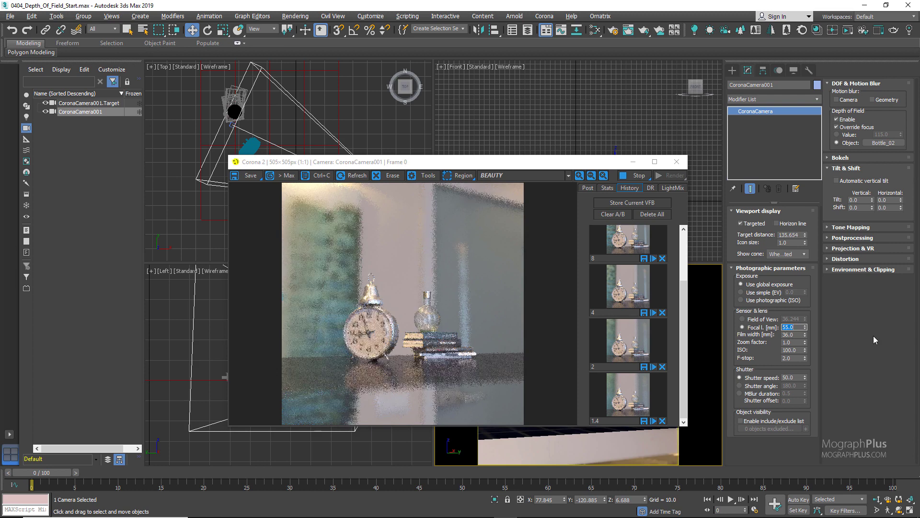
text(85)
key(Return)
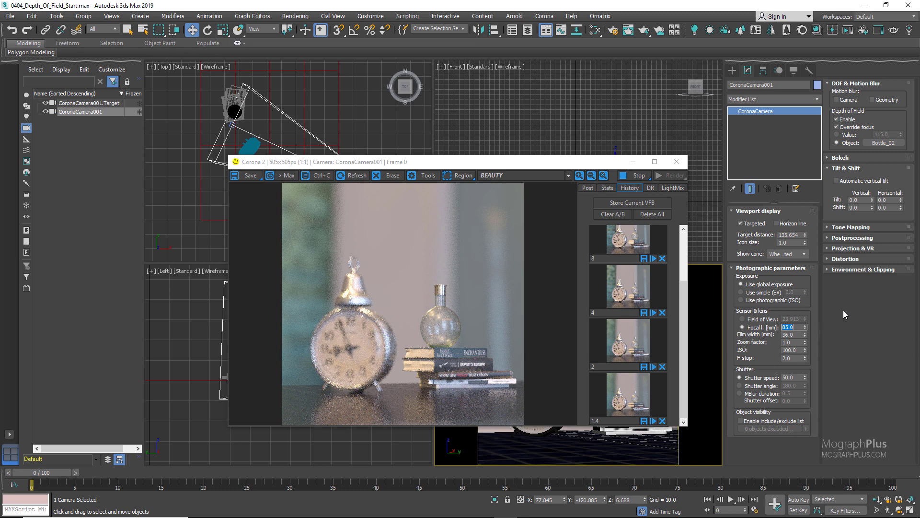
click(894, 143)
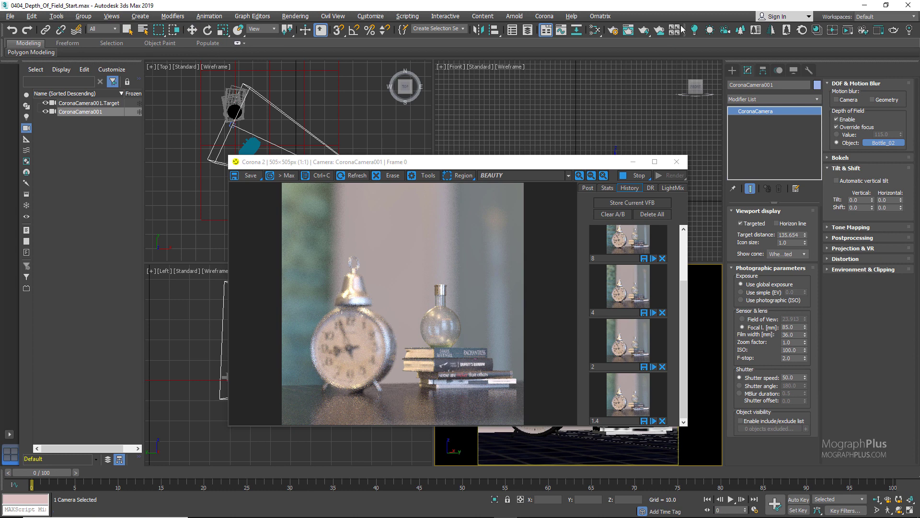
click(614, 30)
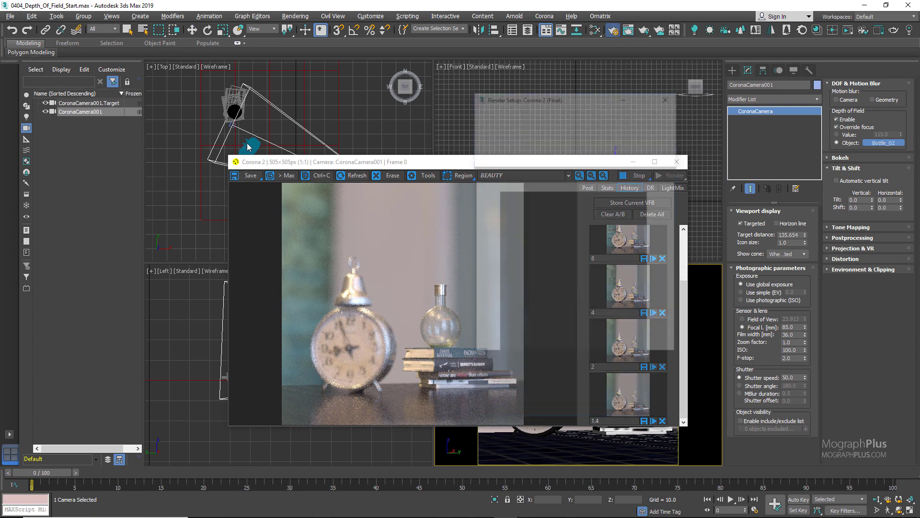
click(655, 99)
click(250, 145)
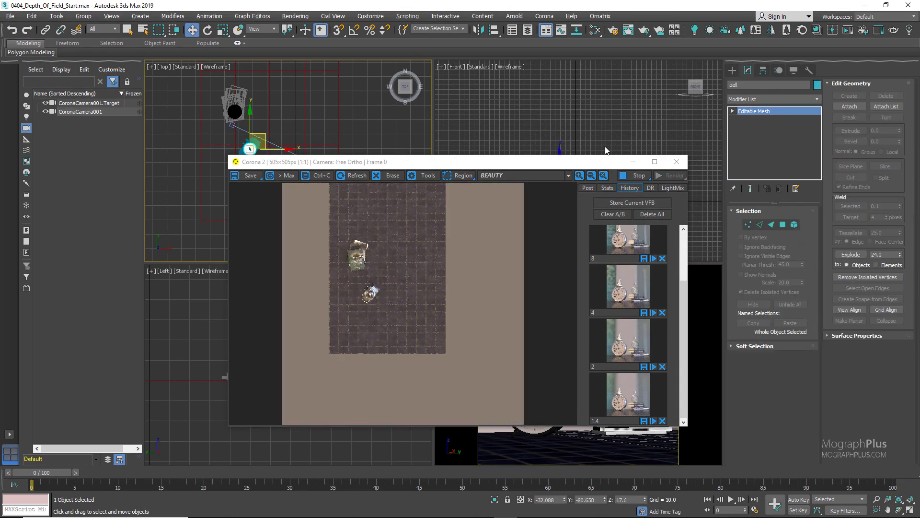
click(704, 365)
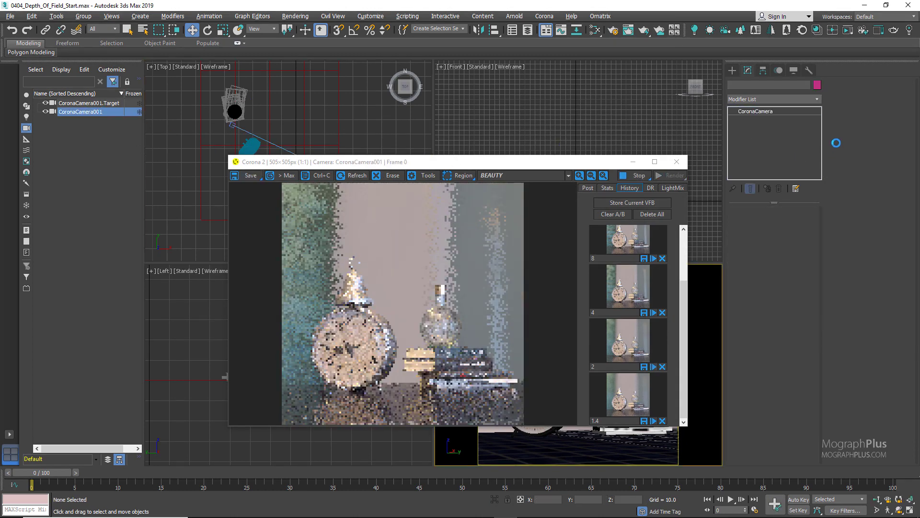
Step: Pick the alarm clock part Cylin27 in the Top viewport as the camera's focus object
click(874, 143)
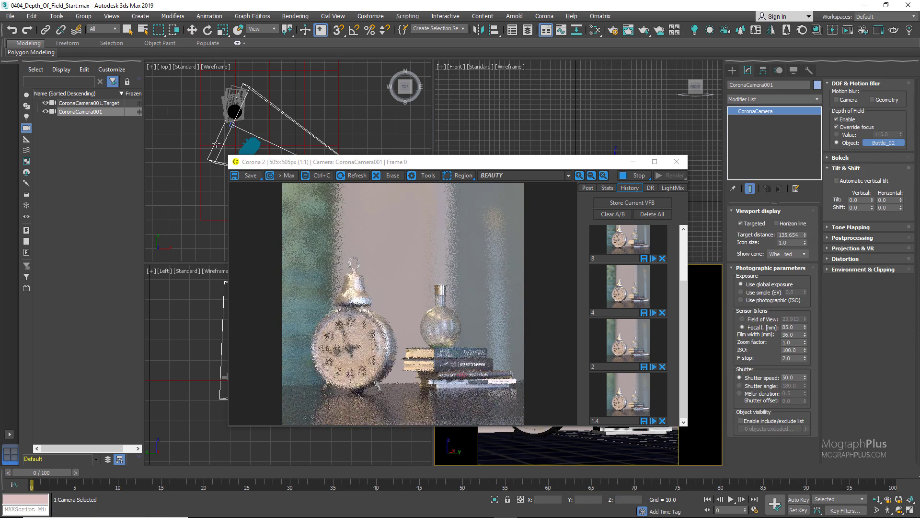
click(249, 147)
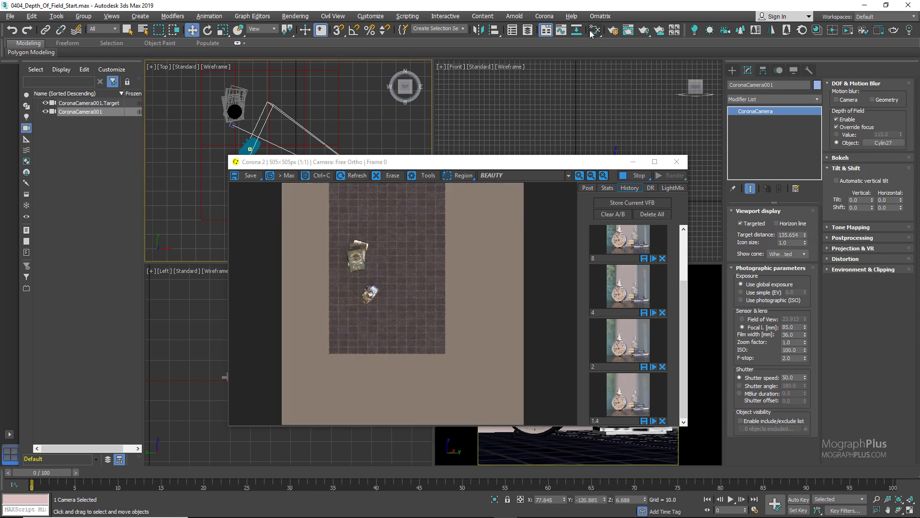
Step: In the Slate Material Editor, add a CoronaColorCorrect map fed by the Map #4458 bitmap
click(594, 30)
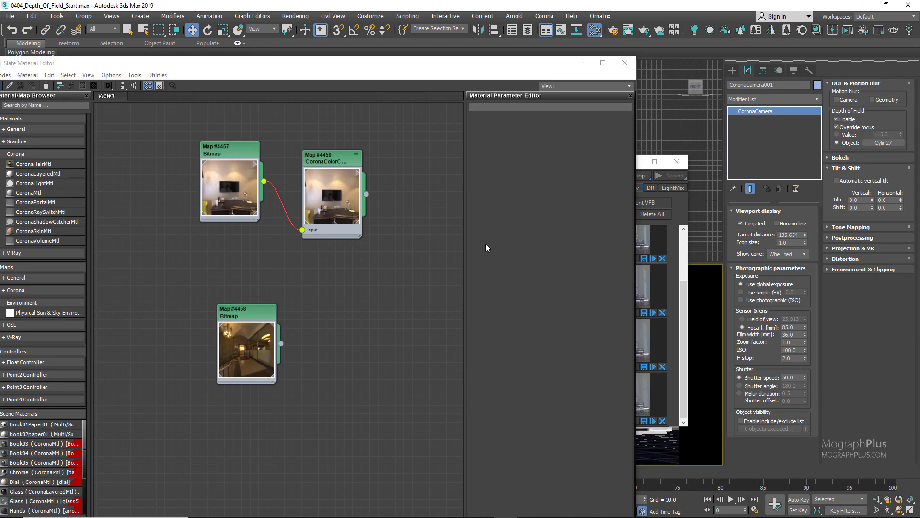
drag(280, 343, 341, 306)
mouse_move(365, 319)
mouse_move(439, 330)
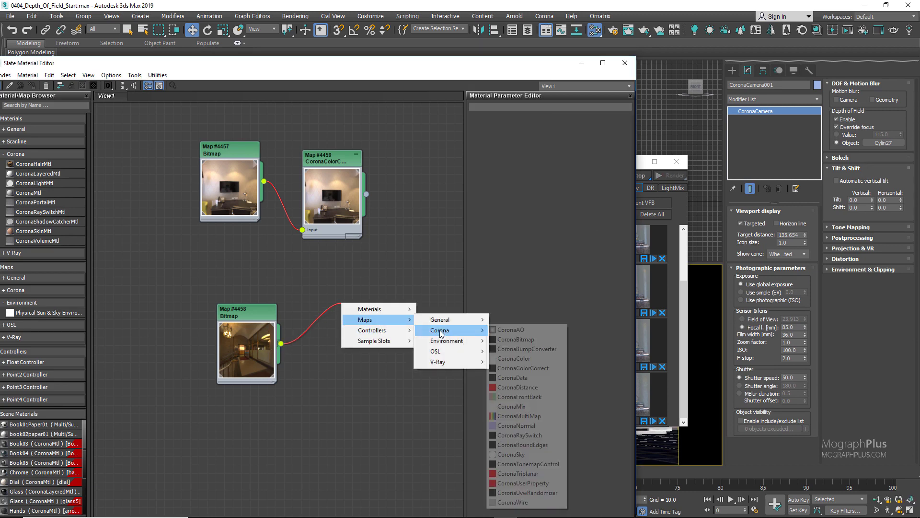
click(558, 368)
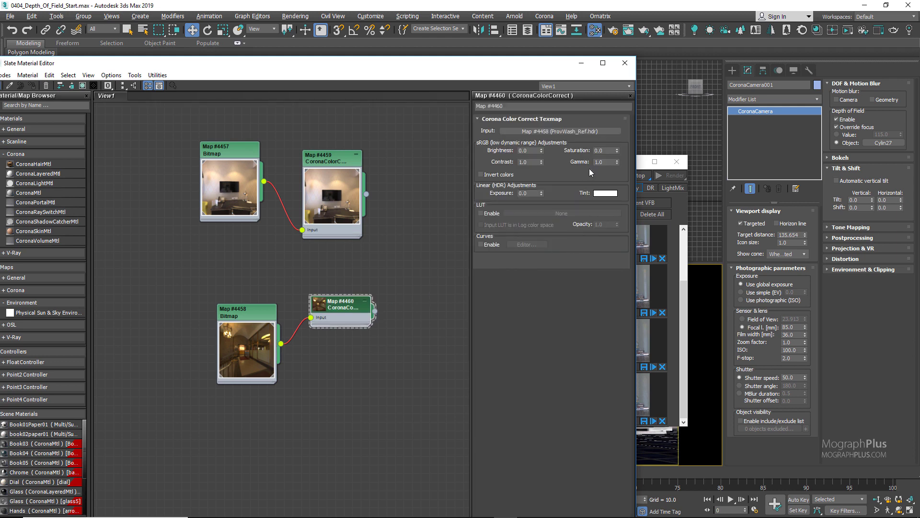
Step: Set the new color correction's saturation to -0.3, enlarge its preview, and connect its output to the Map #4459 input
click(610, 150)
text(-0.3)
double_click(324, 308)
drag(375, 340, 302, 232)
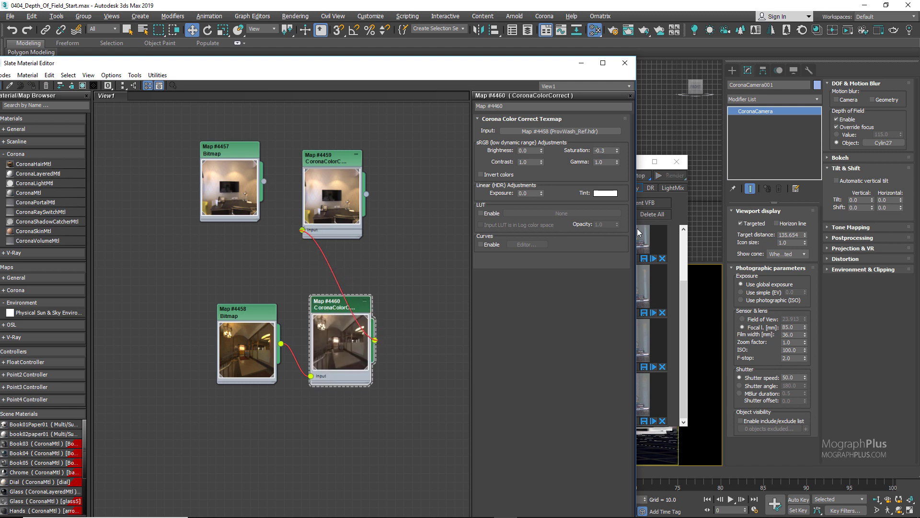
Step: Close the Slate Material Editor and move the Corona frame buffer so it uncovers more of the camera viewport
drag(510, 67, 316, 64)
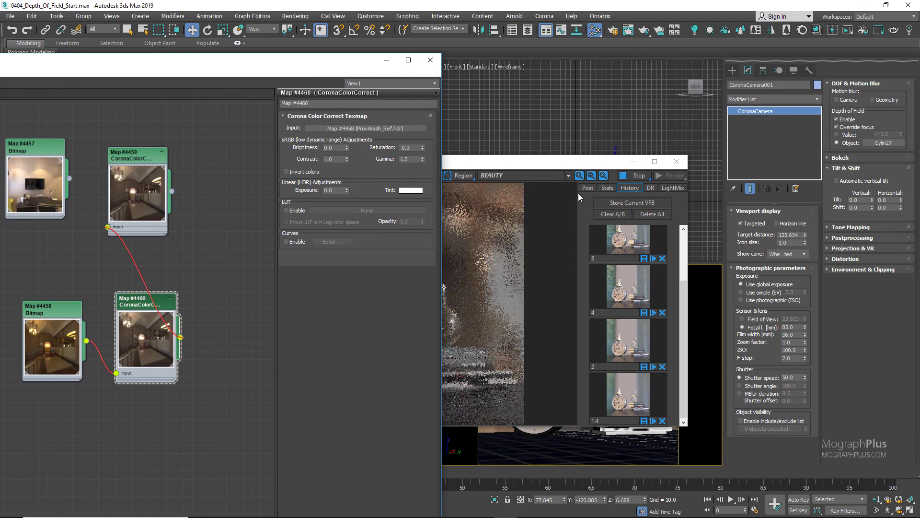
click(431, 60)
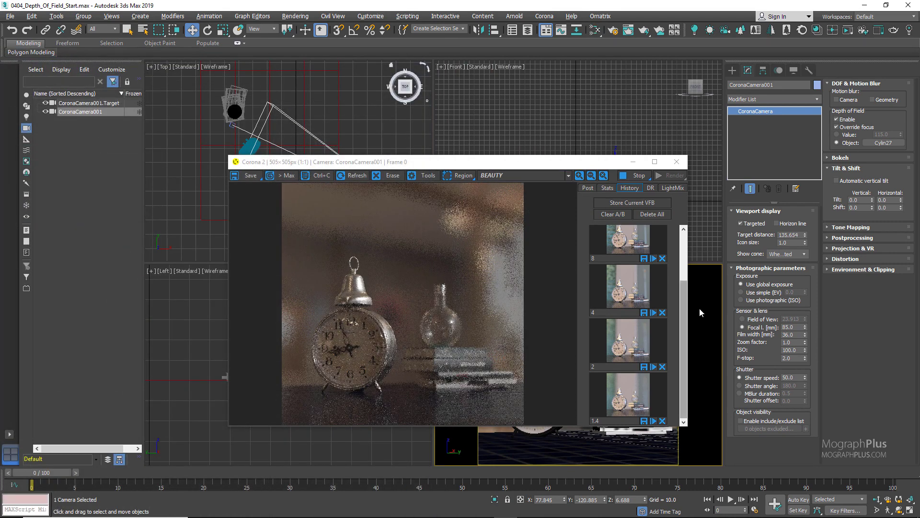
drag(562, 165, 533, 130)
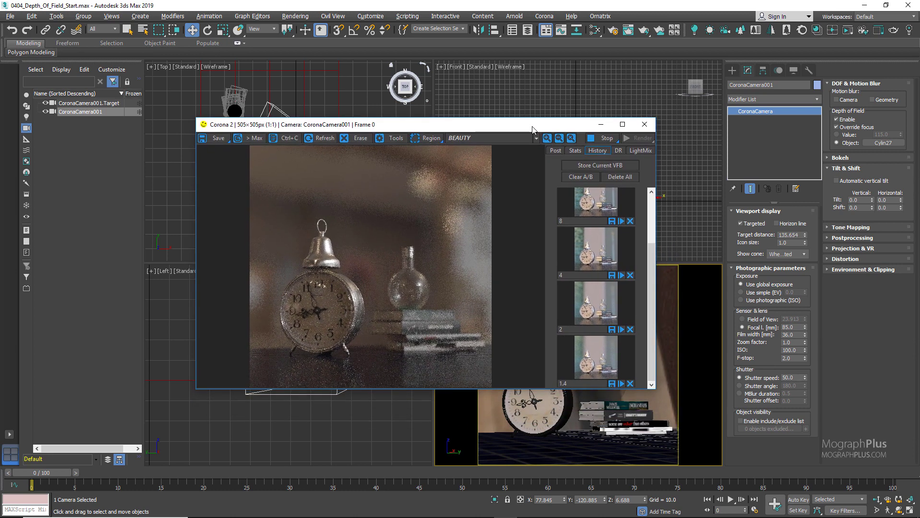
Step: Set the frame buffer's tone mapping to an exposure (EV) of 1 and a highlight compression of 1
click(556, 151)
double_click(618, 198)
text(1)
key(Return)
double_click(624, 207)
text(1)
key(Return)
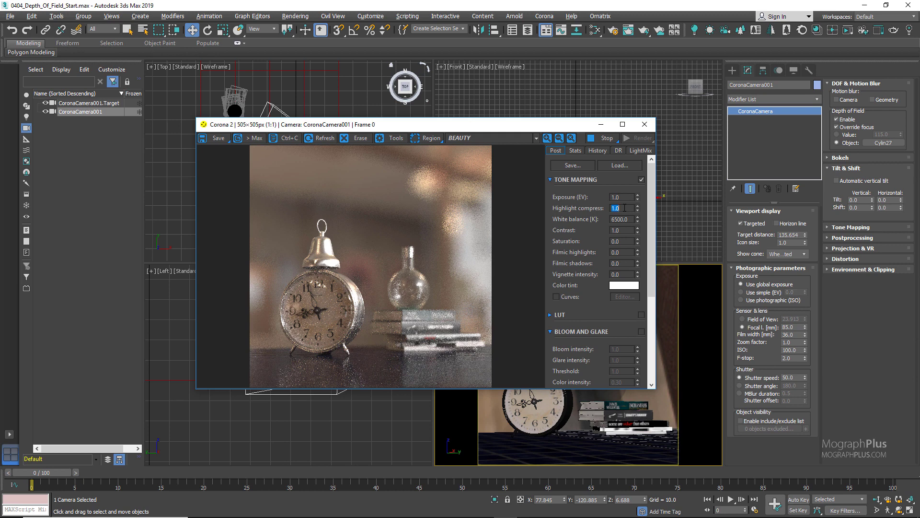
Step: Collapse the camera's Tilt & Shift settings and expand its Bokeh settings, keeping the render in view
click(846, 168)
click(842, 158)
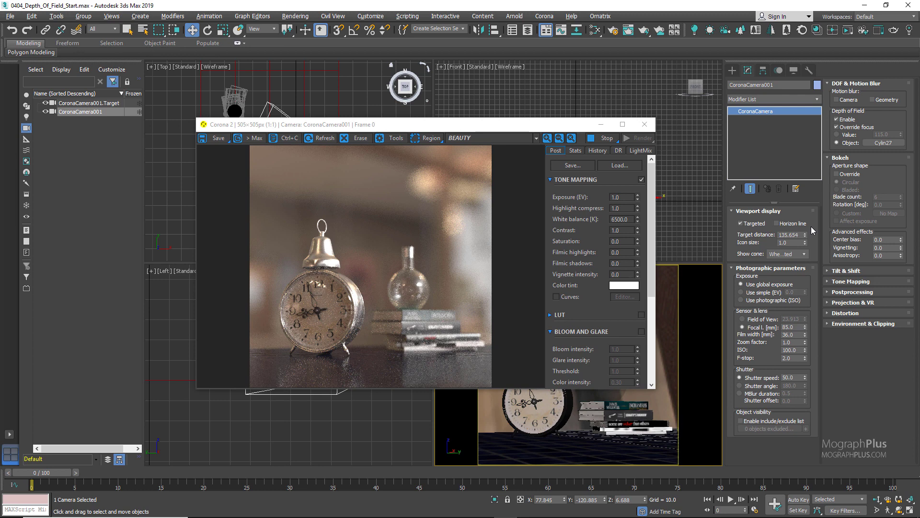
mouse_move(516, 125)
mouse_down()
mouse_move(534, 221)
mouse_move(518, 133)
mouse_up()
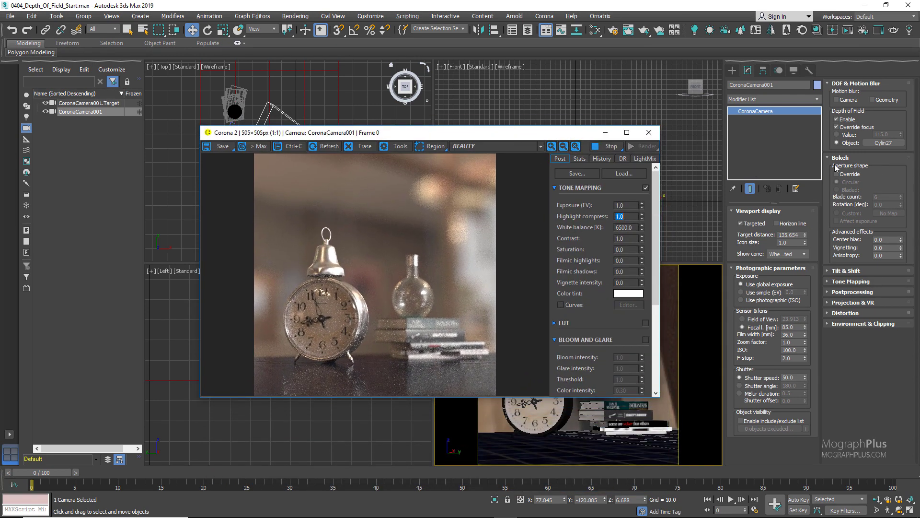
Step: Look up the global depth of field and aperture shape options in the Render Setup camera settings
click(614, 31)
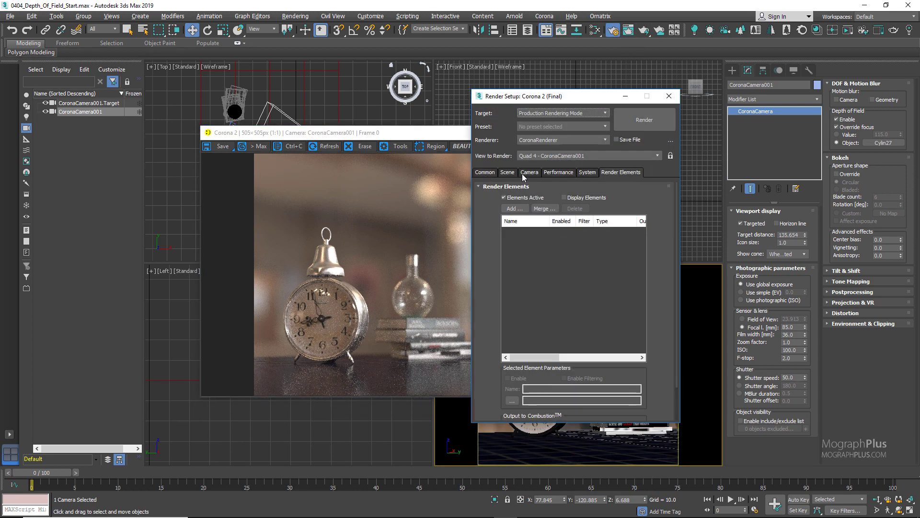
click(523, 175)
scroll(570, 365, down, 5)
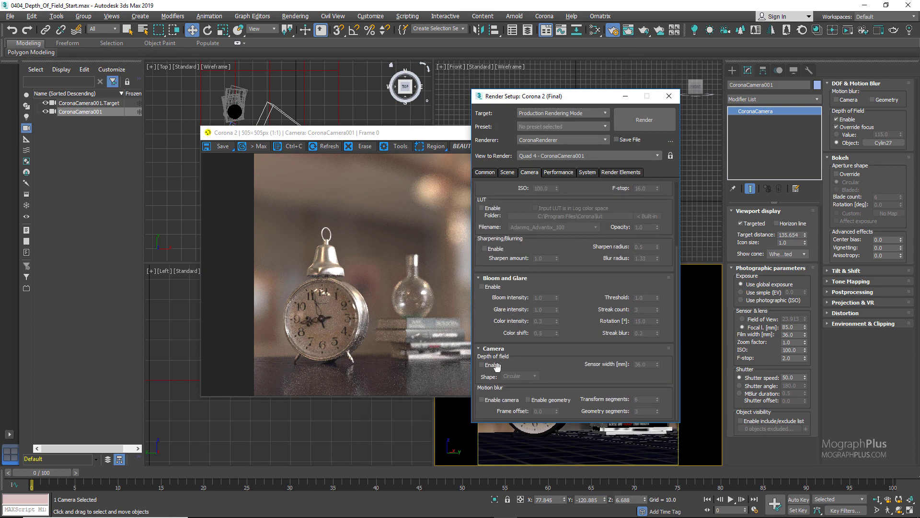
click(664, 123)
click(669, 97)
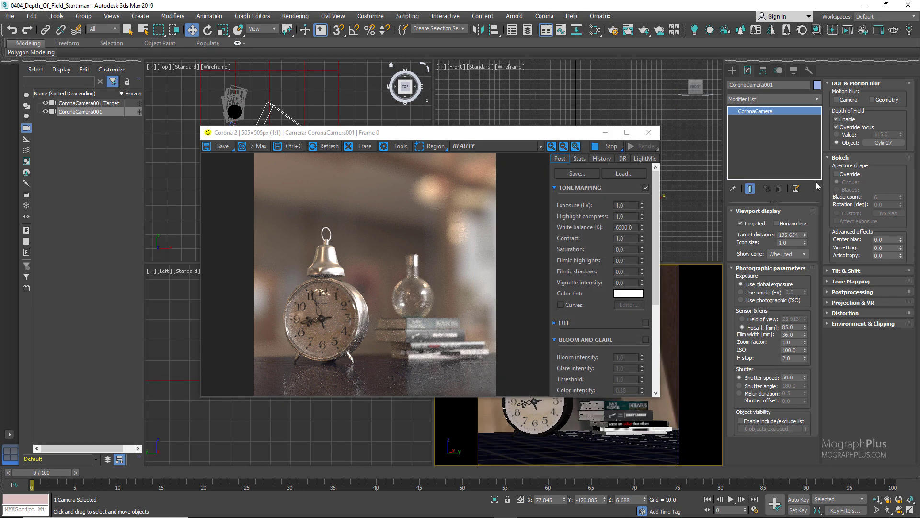
Step: Override the camera's bokeh aperture shape and draw a render region over the blurred background lights above the books
click(849, 174)
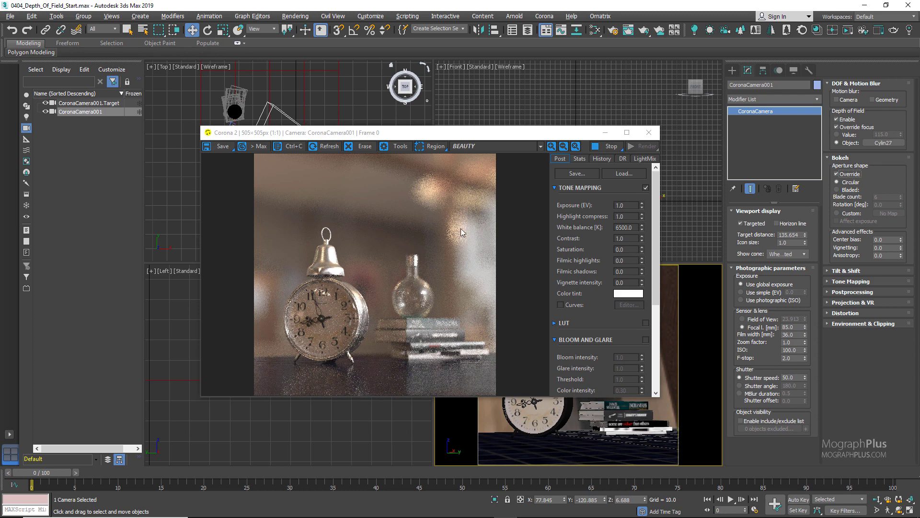
click(431, 147)
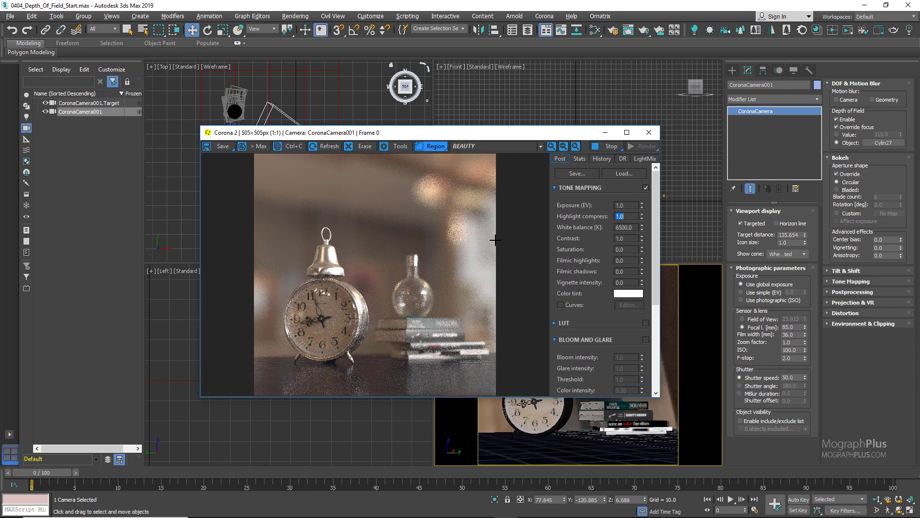
drag(495, 243, 356, 147)
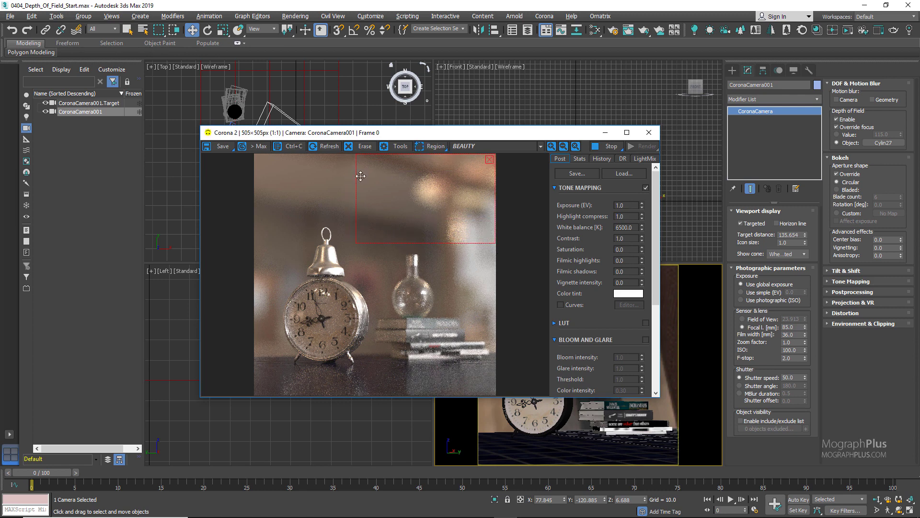
Step: Make the aperture shape Bladed with a blade count of 3, briefly trying the Custom shape before returning to Bladed
click(847, 190)
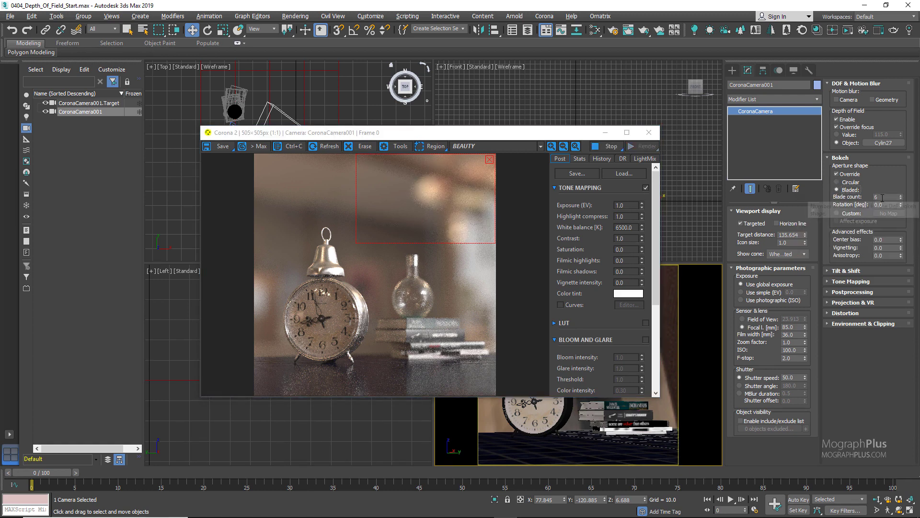
double_click(873, 198)
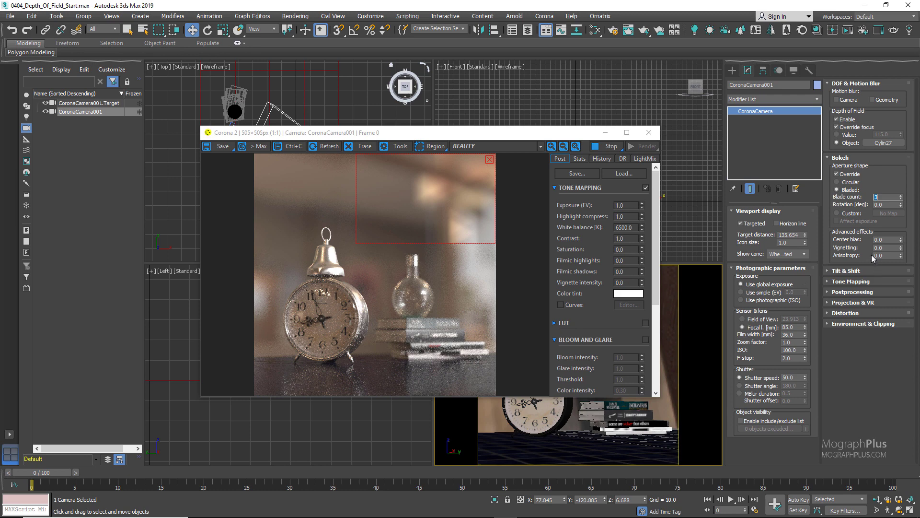
click(851, 216)
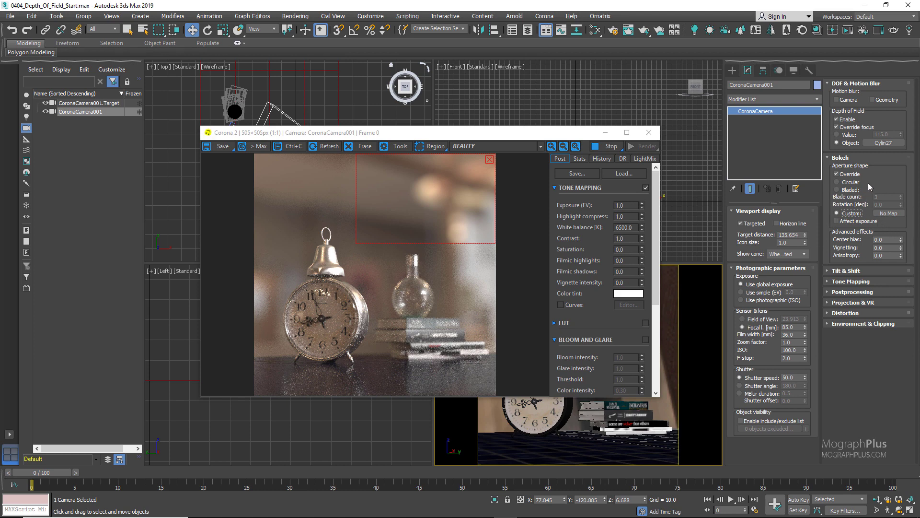
click(852, 181)
click(851, 190)
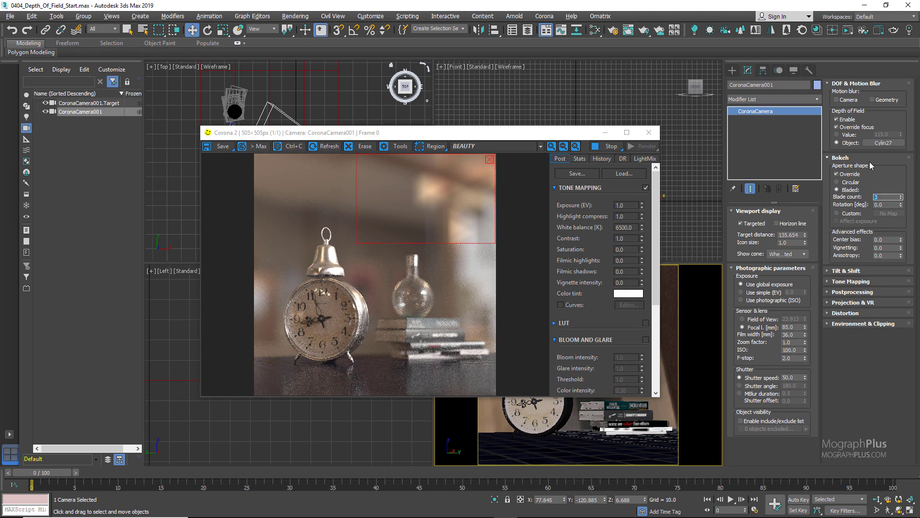
Step: Try 5 aperture blades and return to 3, and test a blade rotation of 25 degrees before resetting it to 0
key(Return)
text(5)
key(Return)
key(Return)
key(Tab)
text(25)
key(Return)
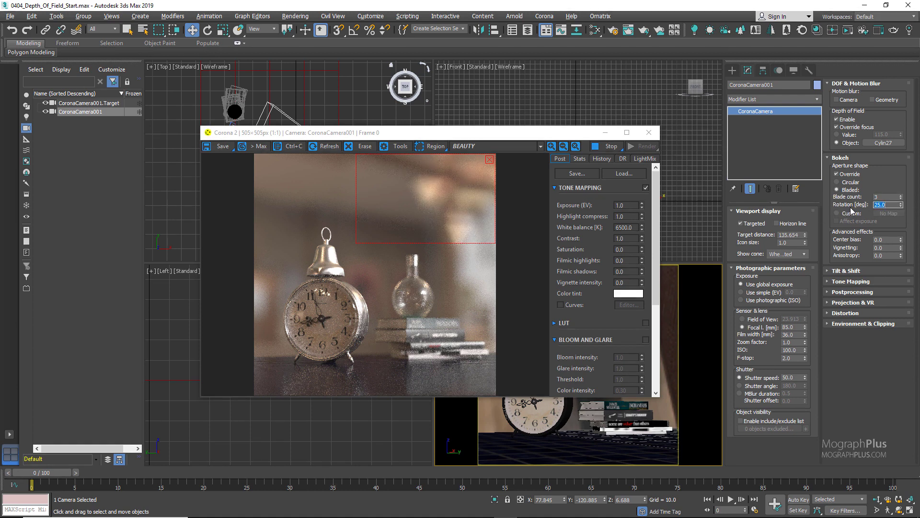
text(0)
key(Return)
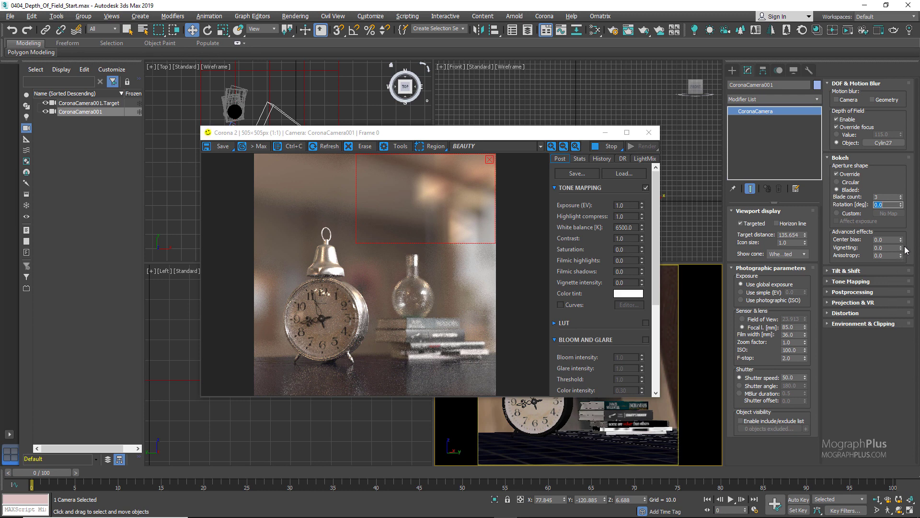
Step: Try bokeh center bias values of 2 and 5, and switch the aperture shape to Circular
click(881, 239)
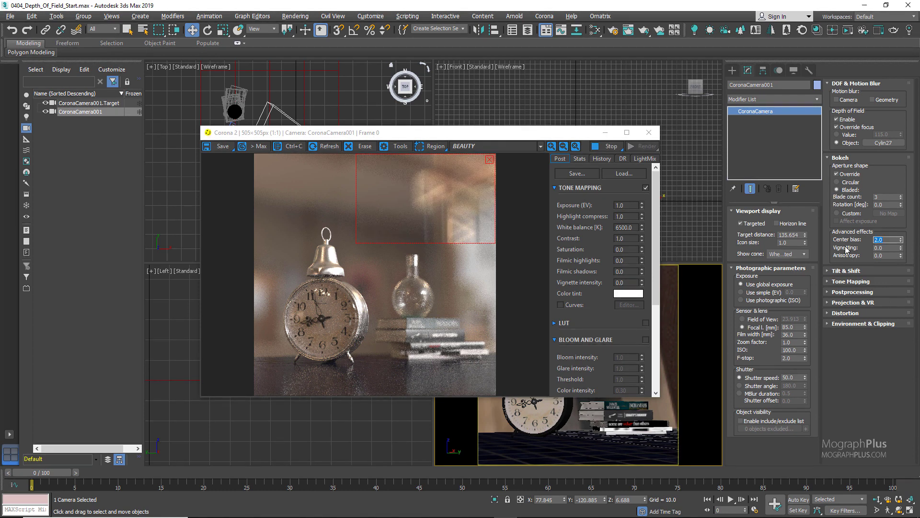
click(841, 181)
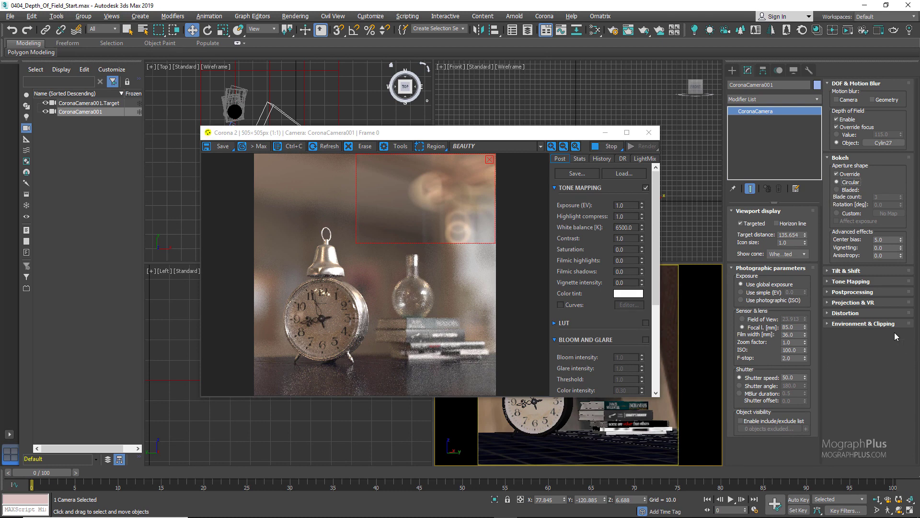
Step: Try bokeh center bias values of 2, -2 and -5, reset the bias to 0, and clear the render region
double_click(887, 239)
text(2)
key(Return)
text(-2)
key(Return)
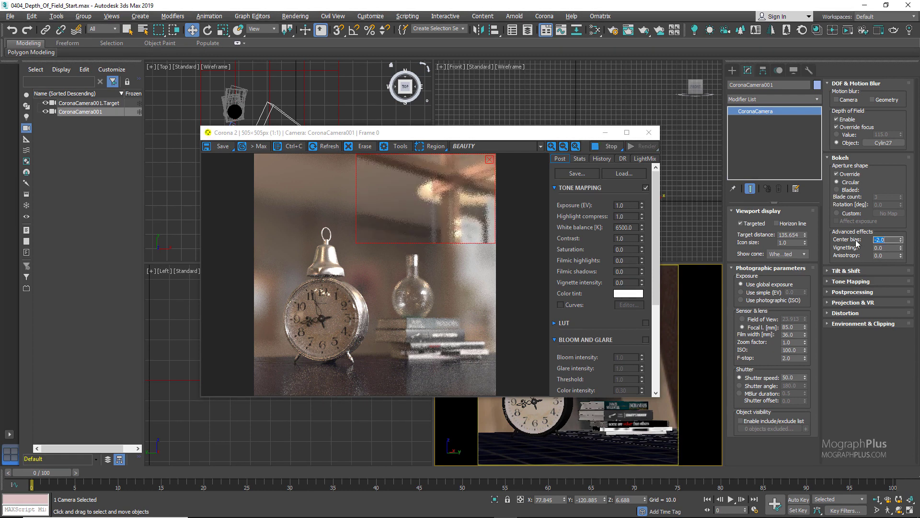
text(-5)
key(Return)
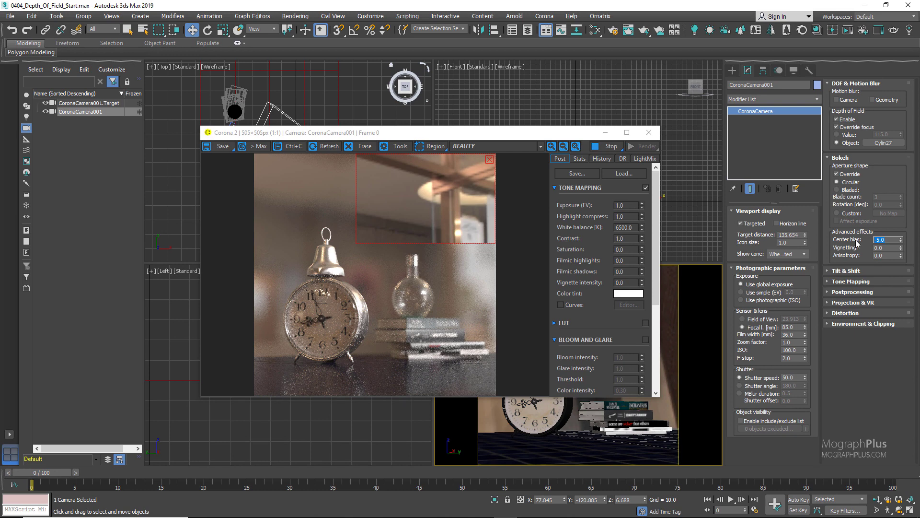
text(2)
key(Return)
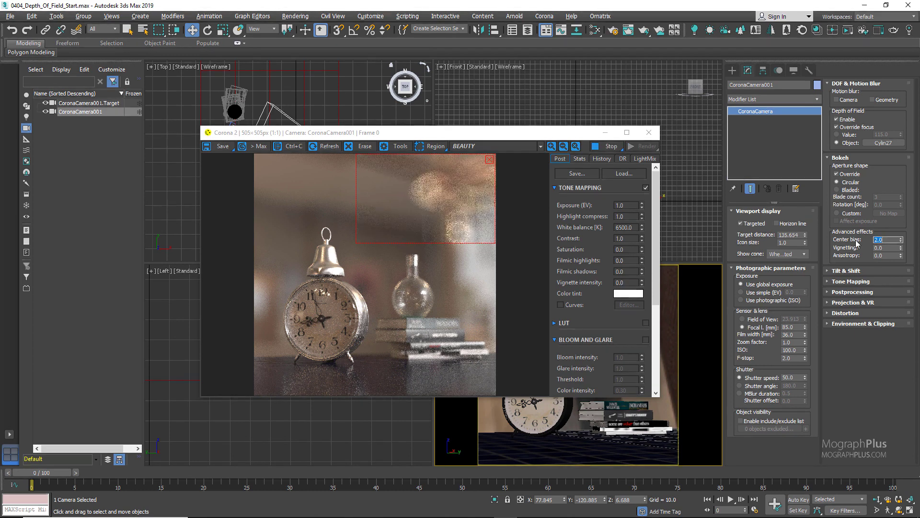
text(0)
key(Return)
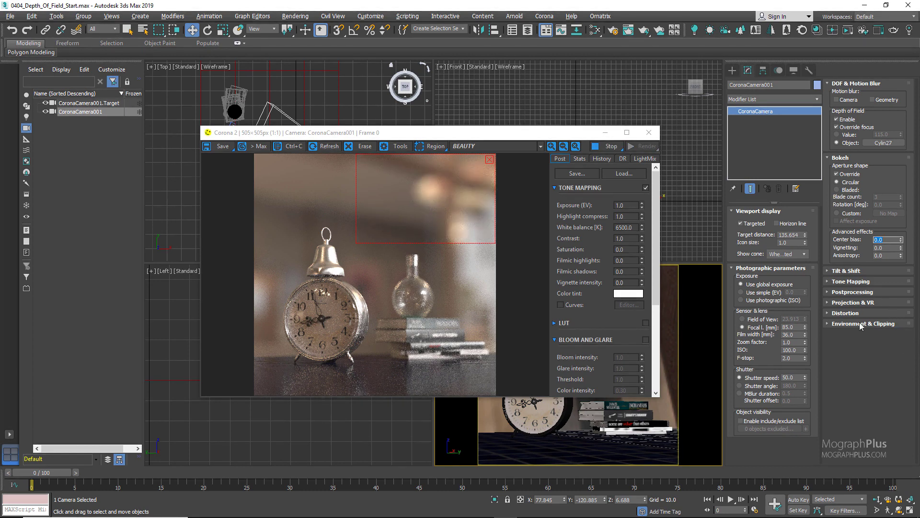
click(489, 160)
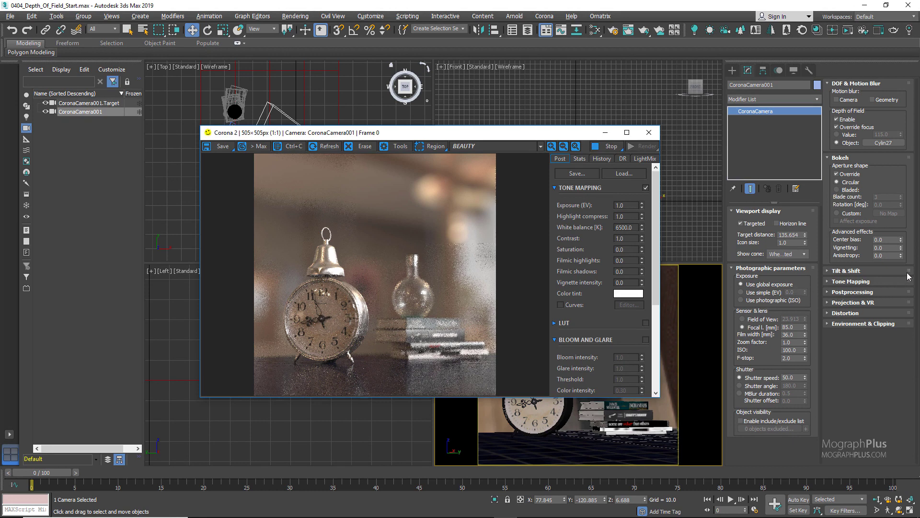
Step: Try bokeh vignetting values of 1, 2, 3, -3 and -2, and reset the vignetting to 0
double_click(886, 247)
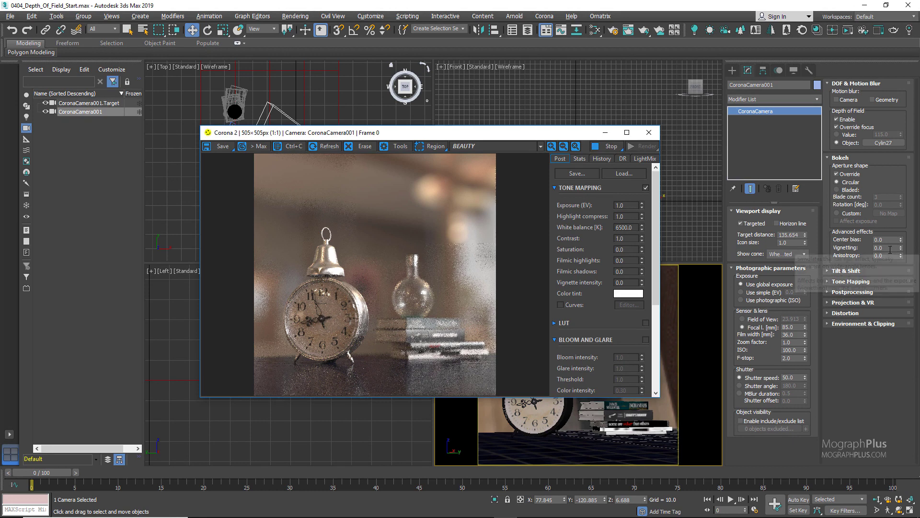
text(1)
key(Return)
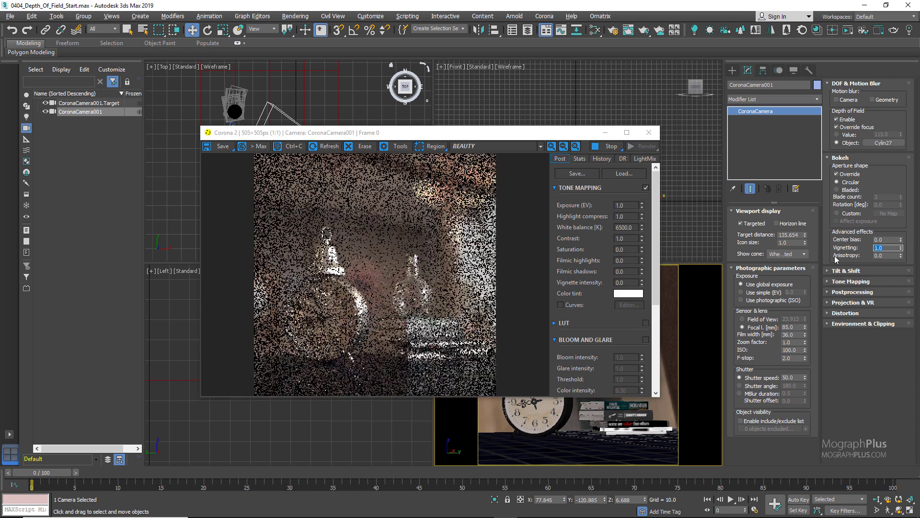
text(2)
key(Return)
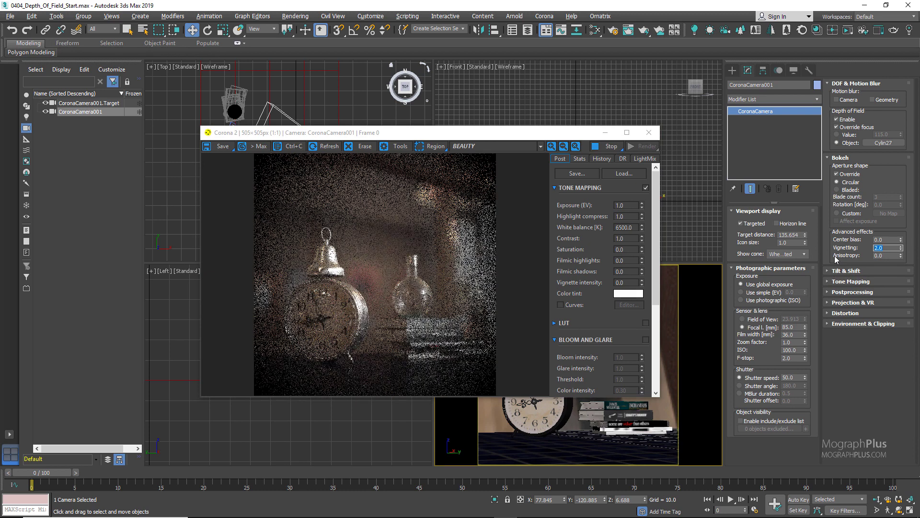
text(3)
key(Return)
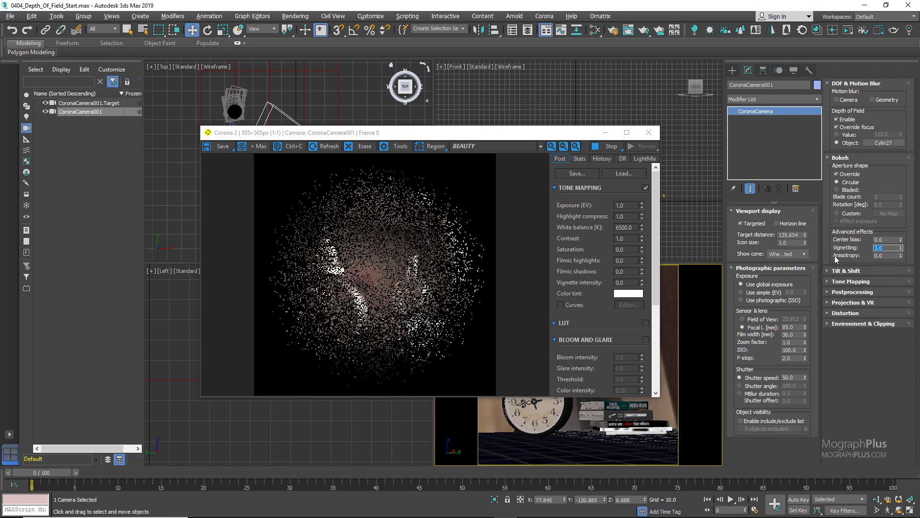
text(-3)
key(Return)
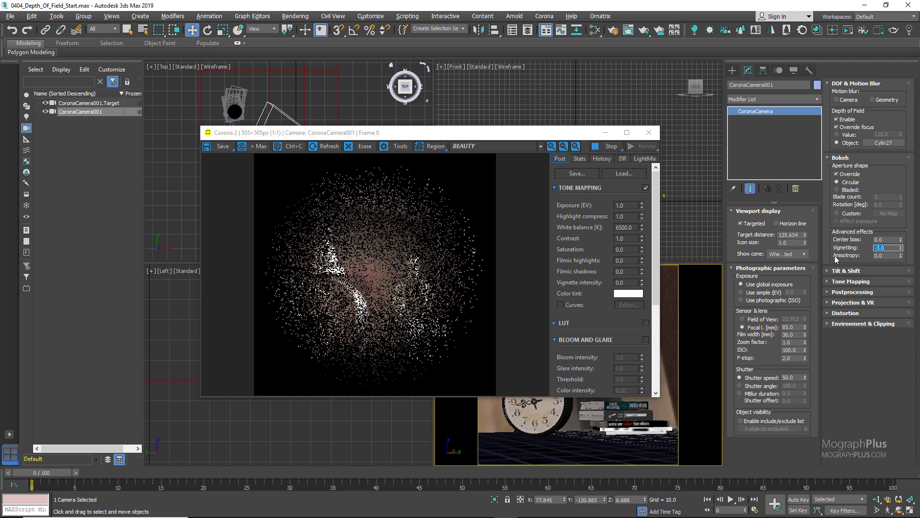
text(-2)
key(Return)
text(0)
key(Return)
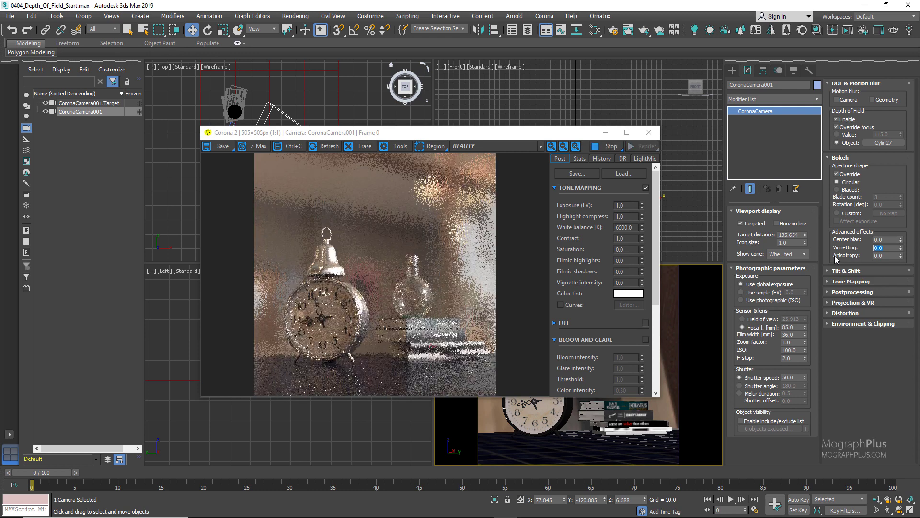
Step: Try bokeh anisotropy values of 0.9 and -0.9 on the camera, and return to 0.9
click(894, 255)
text(0.9)
key(Return)
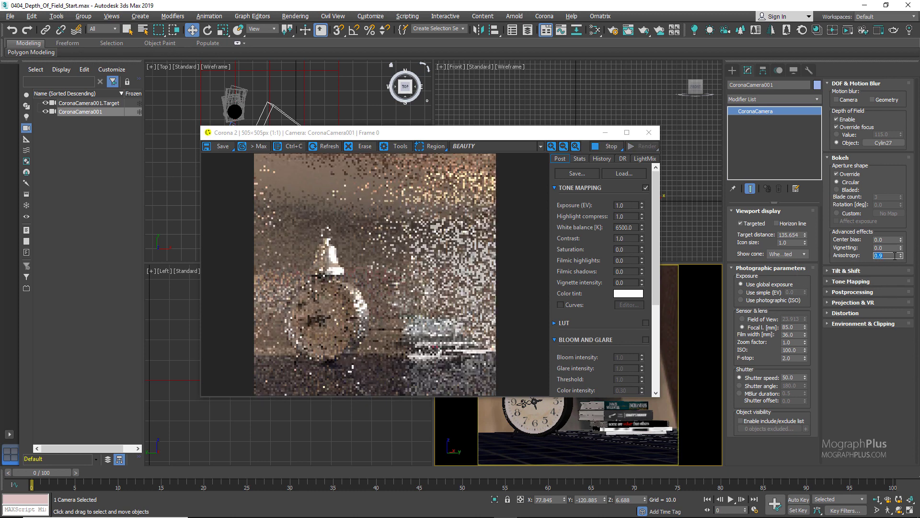
text(-0.9)
key(Return)
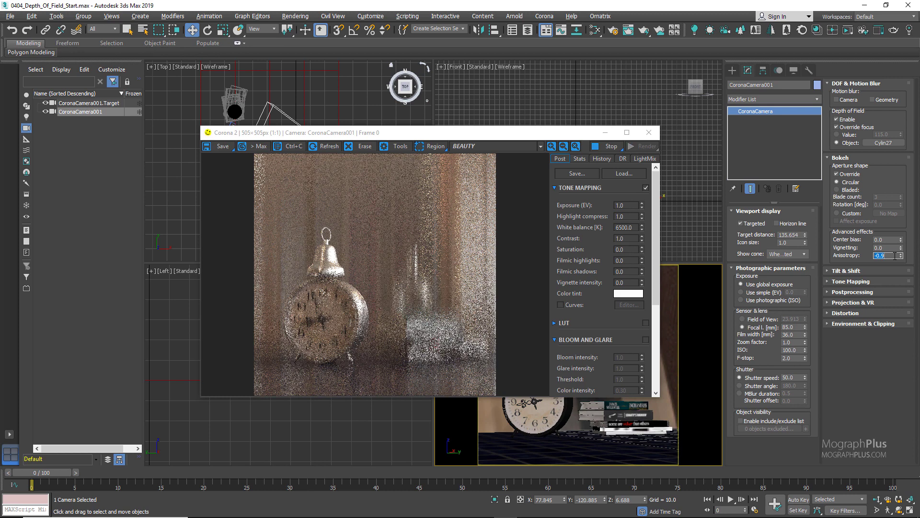
text(0.9)
key(Return)
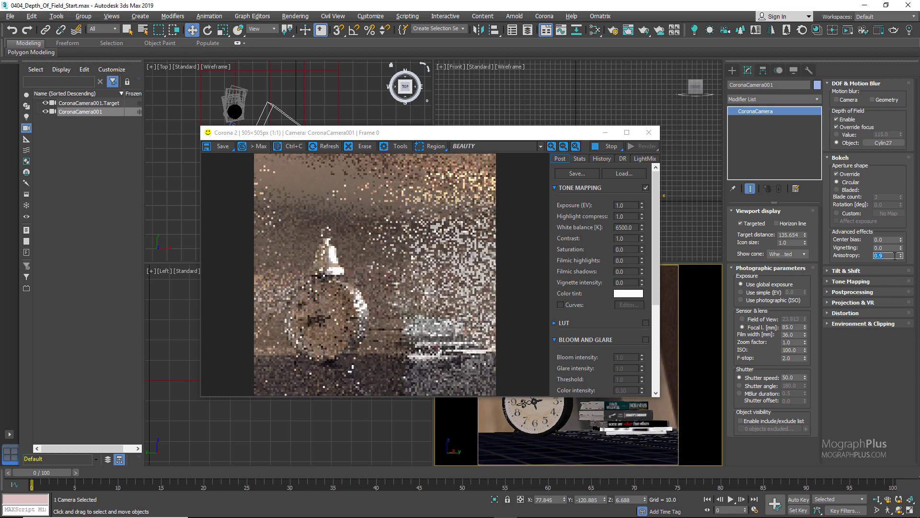
Step: Try bokeh anisotropy values of -0.75 and 0.75, and reset the anisotropy to 0
text(-0)
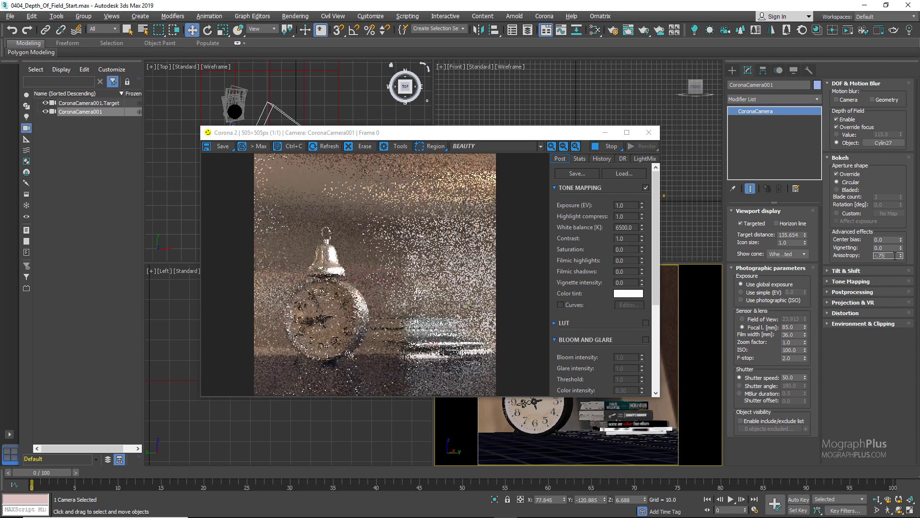
text(.75)
key(Return)
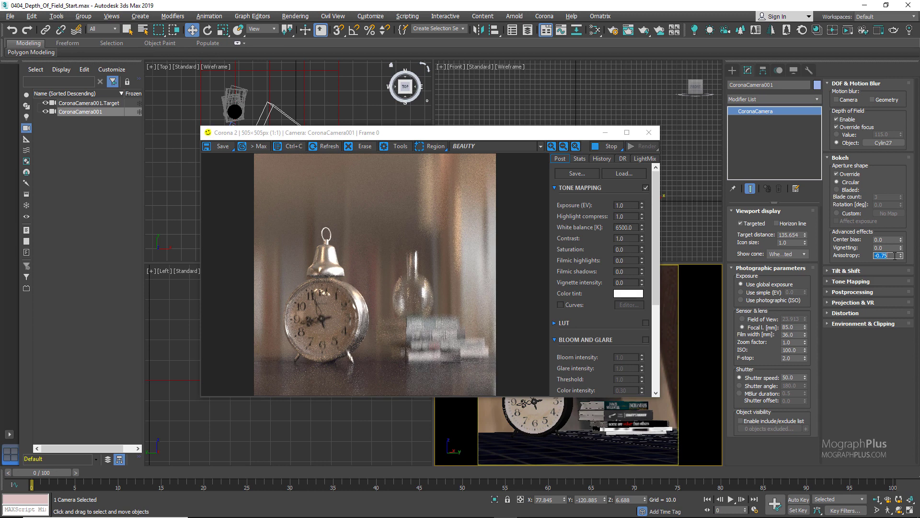
text(.75)
key(Return)
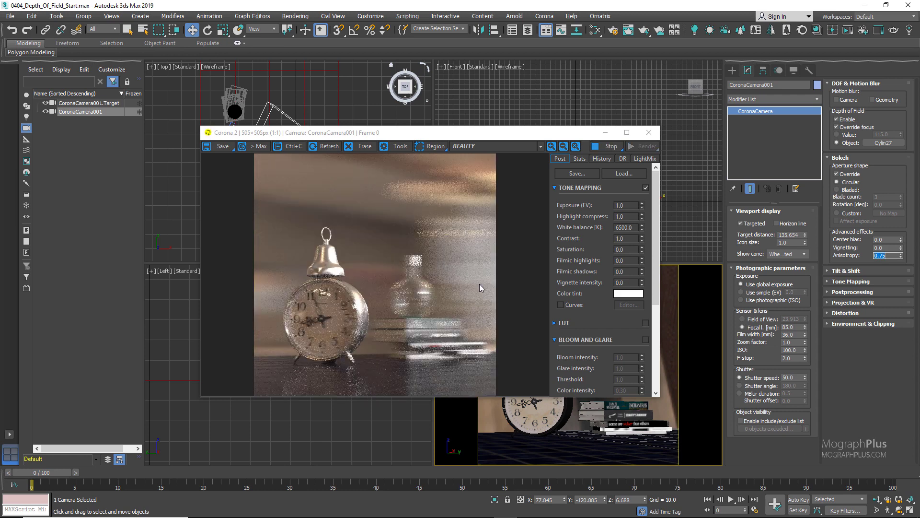
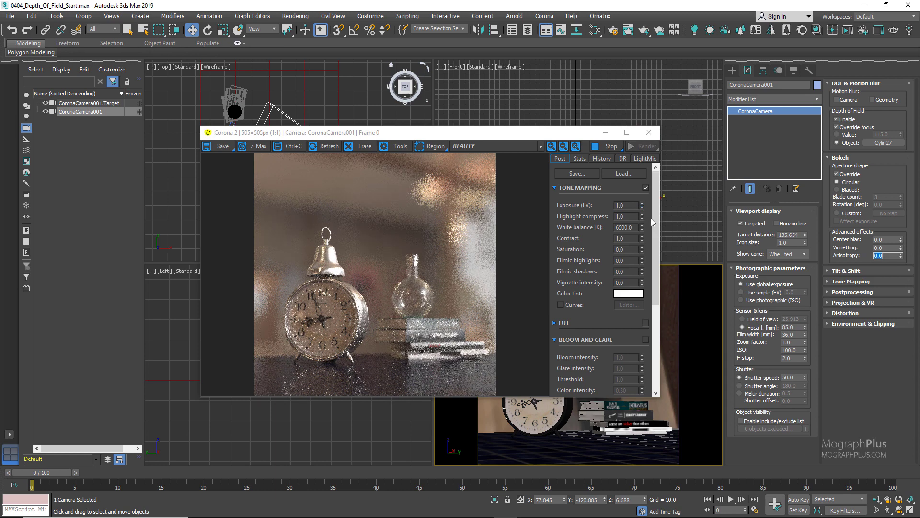
Step: Close the frame buffer and, in the material editor, connect the Map #4457 bitmap to the input of the Map #4459 CoronaColorCorrect node
click(652, 136)
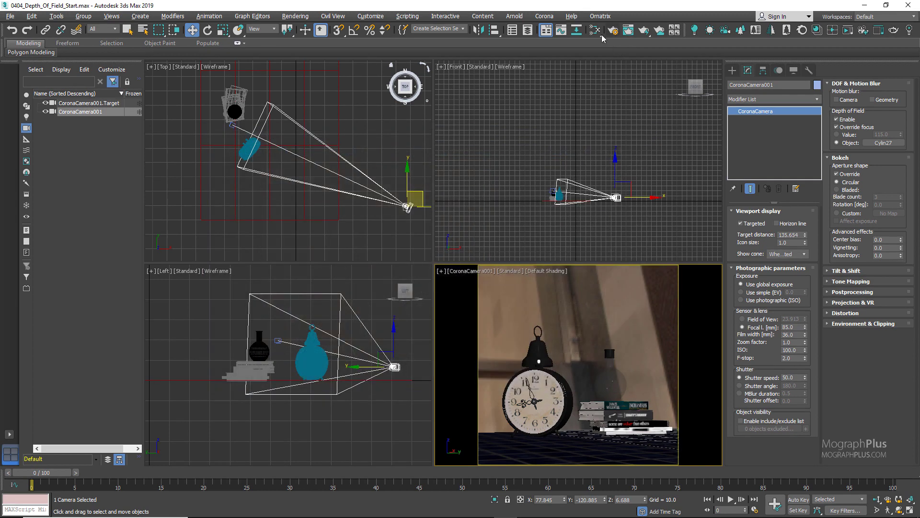
click(595, 29)
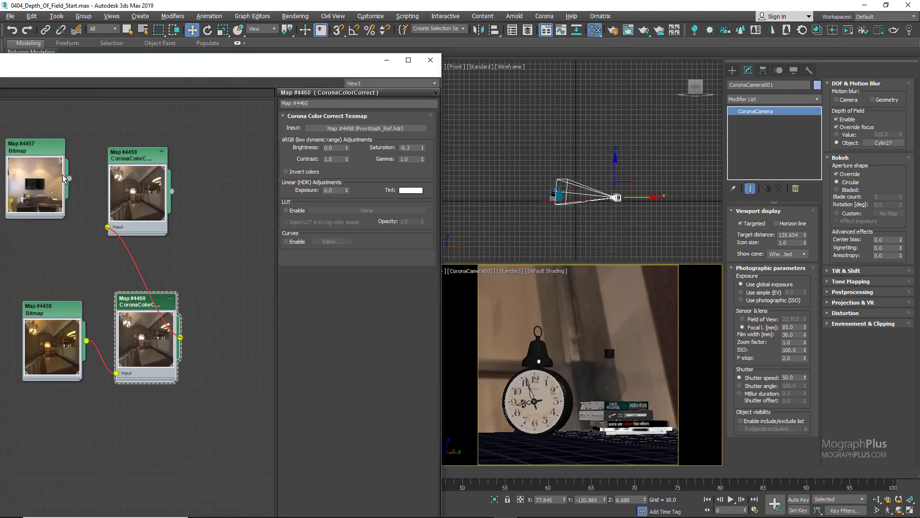
drag(69, 178, 108, 226)
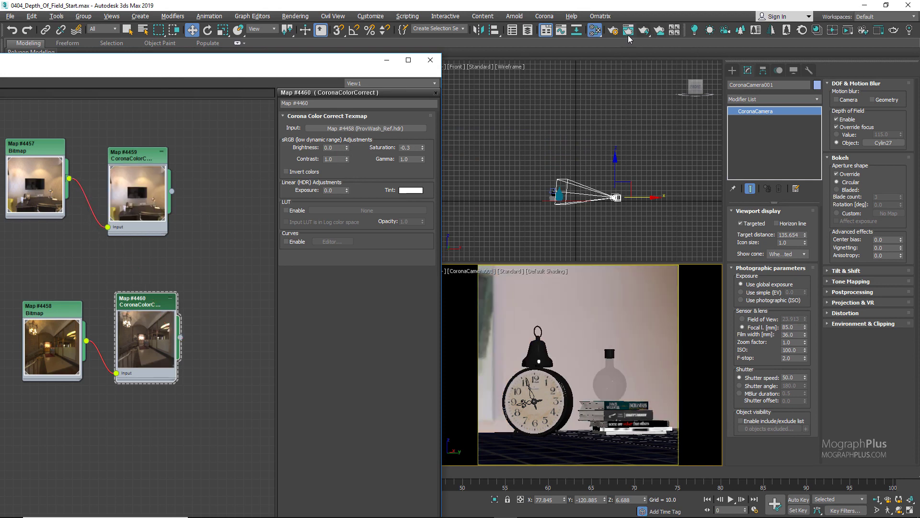
Step: Open the render setup and start an interactive render, placing the frame buffer beside the setup window
click(612, 31)
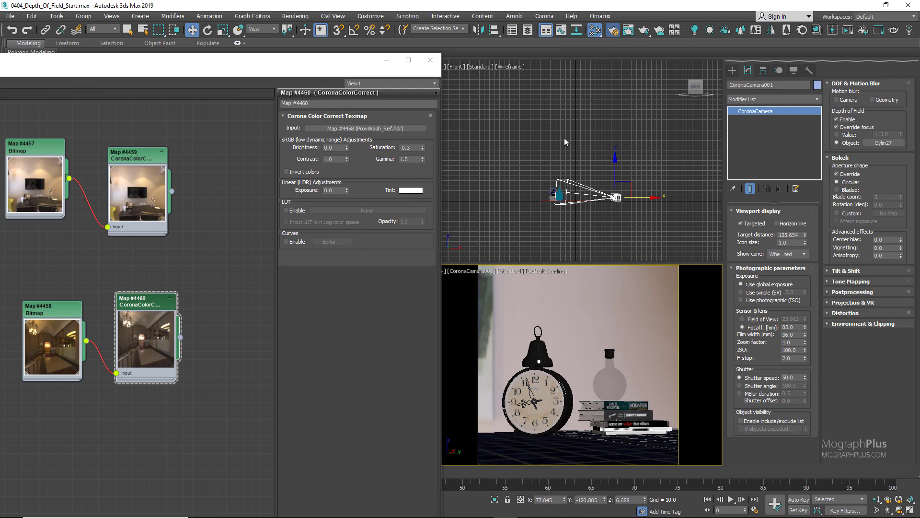
drag(593, 98, 371, 98)
click(846, 31)
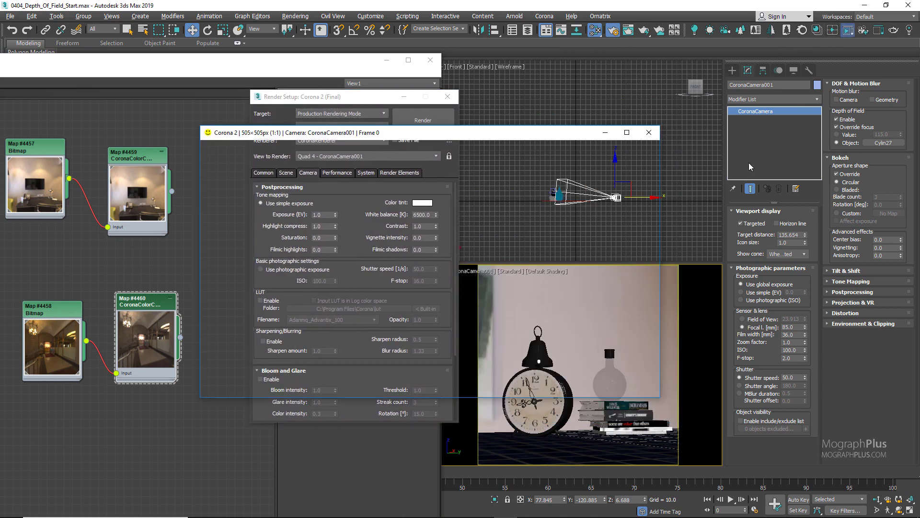
drag(526, 137, 662, 139)
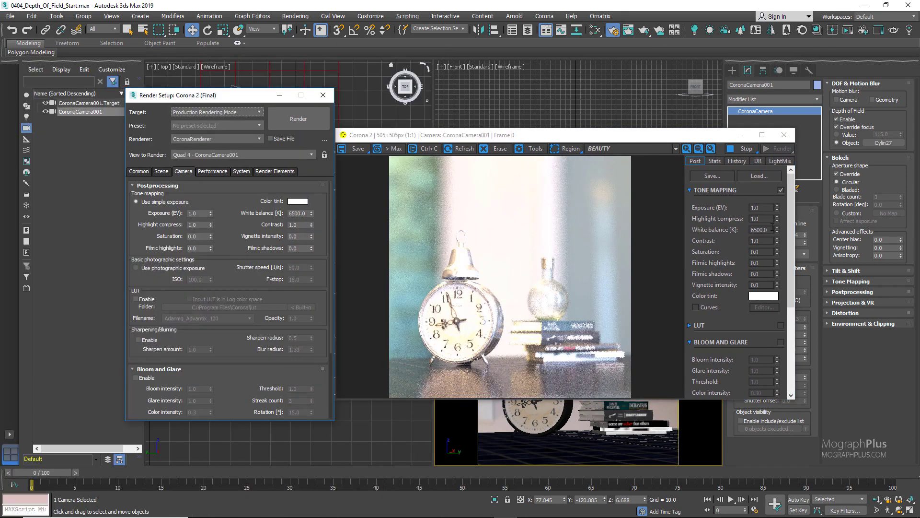
Step: Set the render's tone mapping exposure to 0 and its highlight compression to 1.8
right_click(777, 211)
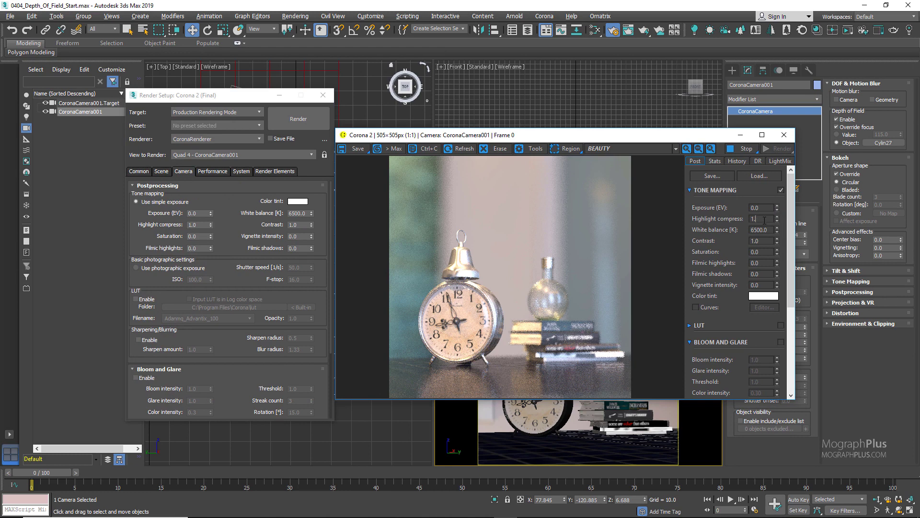
text(8)
key(Return)
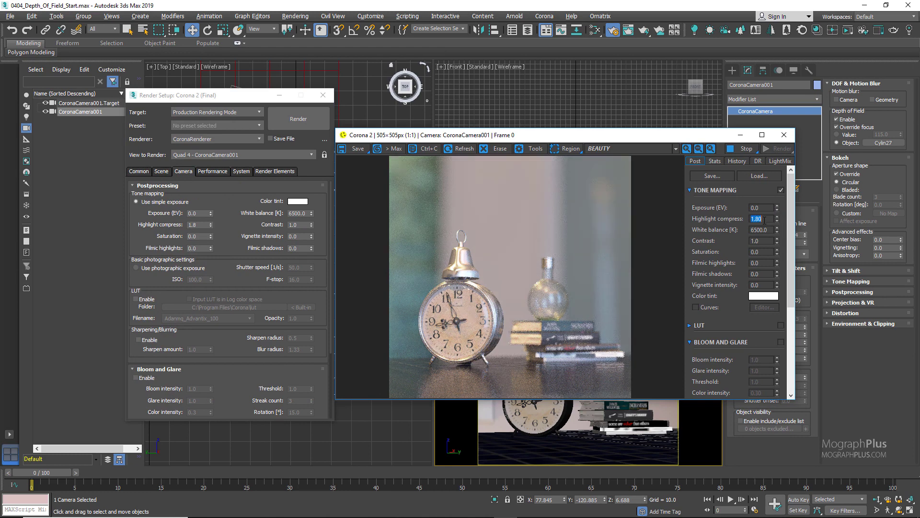
Step: Set the progressive rendering limits to 64 passes with the time limit at zero, and stop the interactive render
click(164, 172)
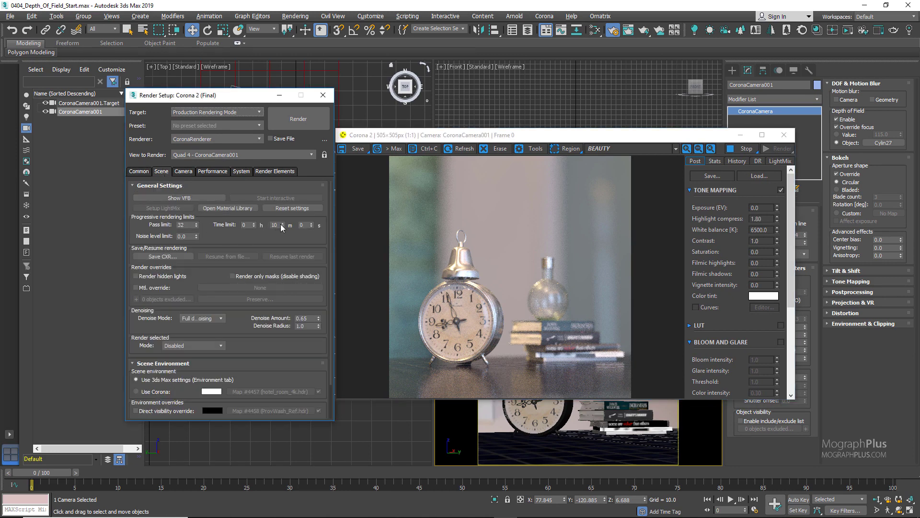
click(220, 320)
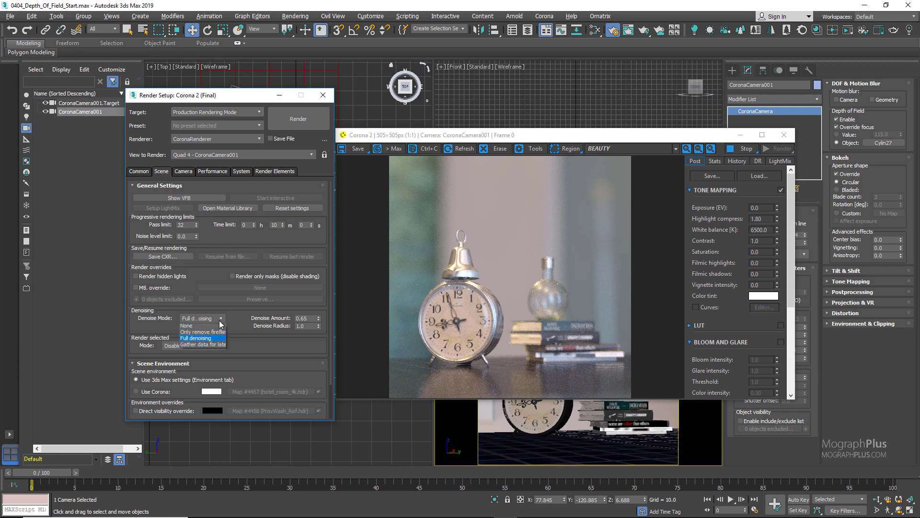
click(220, 320)
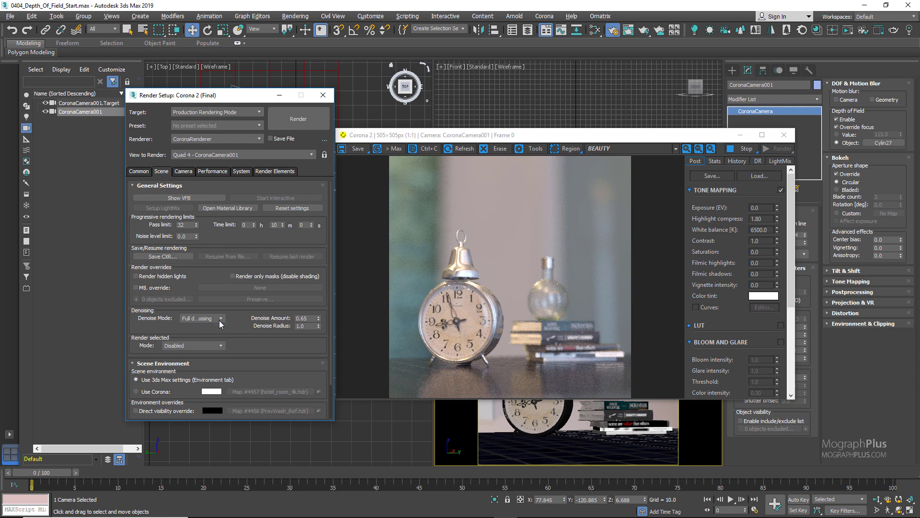
right_click(282, 225)
double_click(186, 225)
text(64)
key(Return)
scroll(254, 242, down, 2)
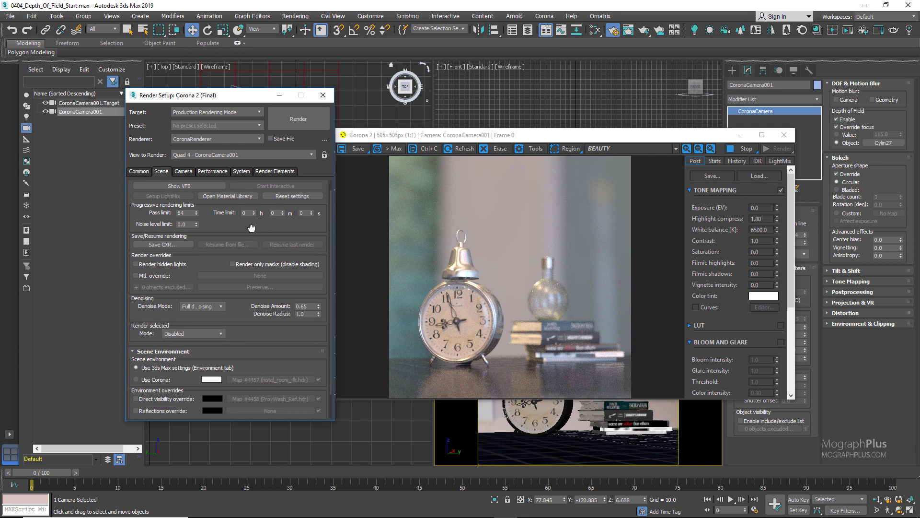
scroll(251, 246, up, 2)
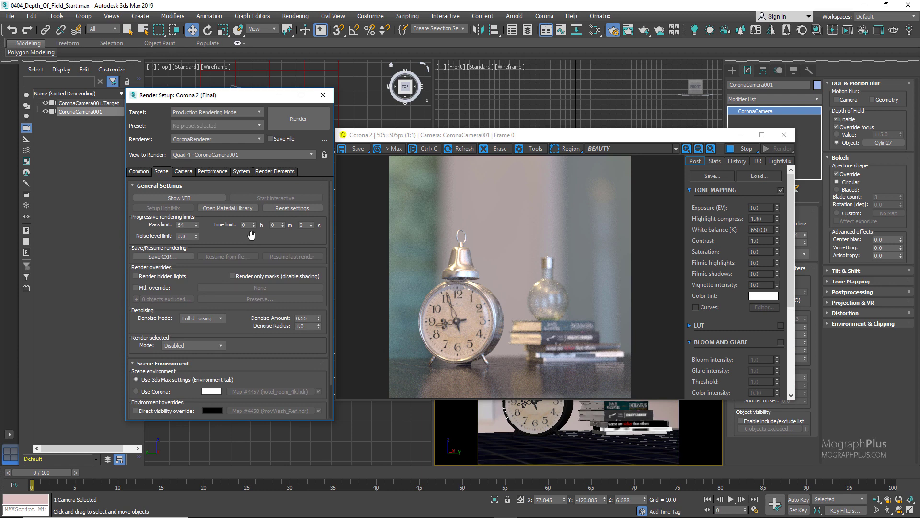
scroll(250, 237, down, 1)
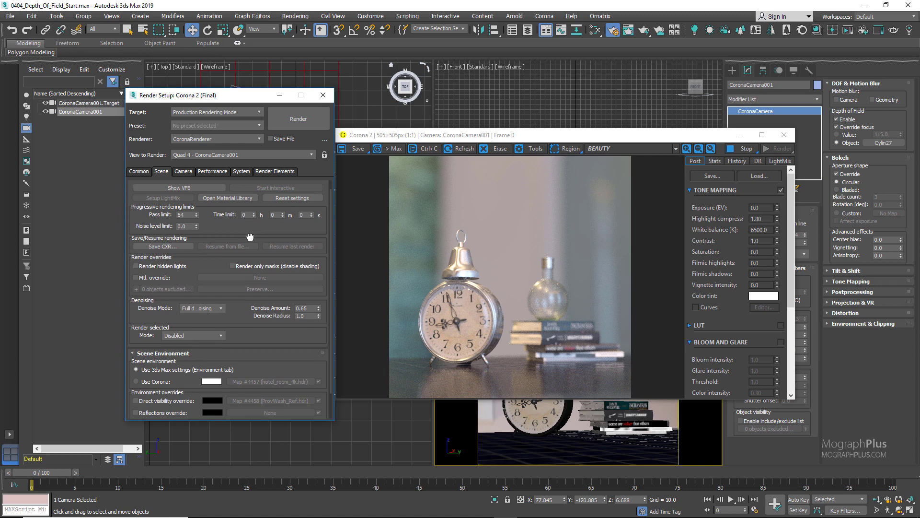
scroll(250, 236, up, 1)
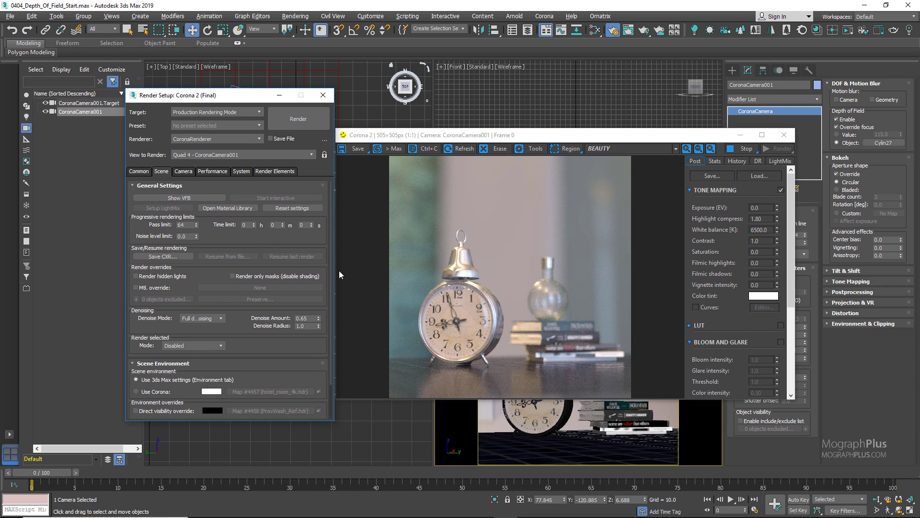
click(743, 149)
Step: Switch to the Photos app, examine the background blur in 0404_Depth_of_Field.jpg up close, and close the image
double_click(757, 219)
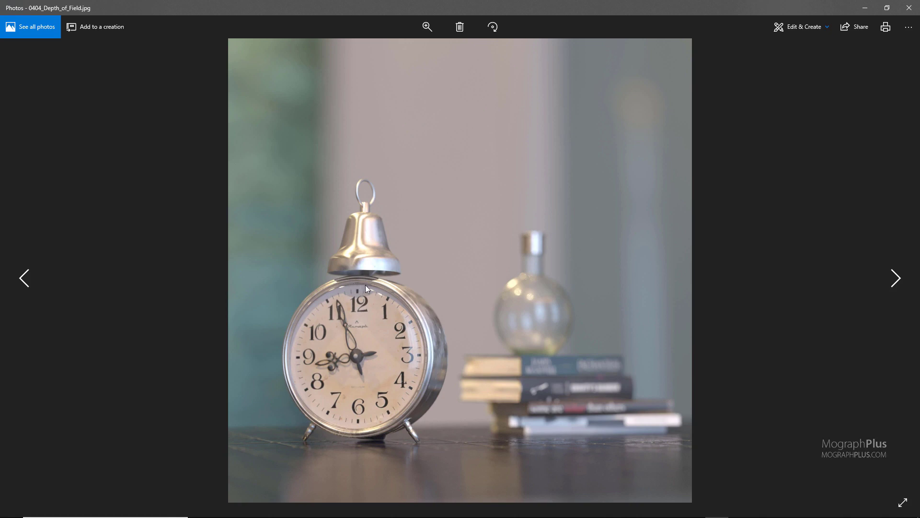
scroll(396, 349, up, 3)
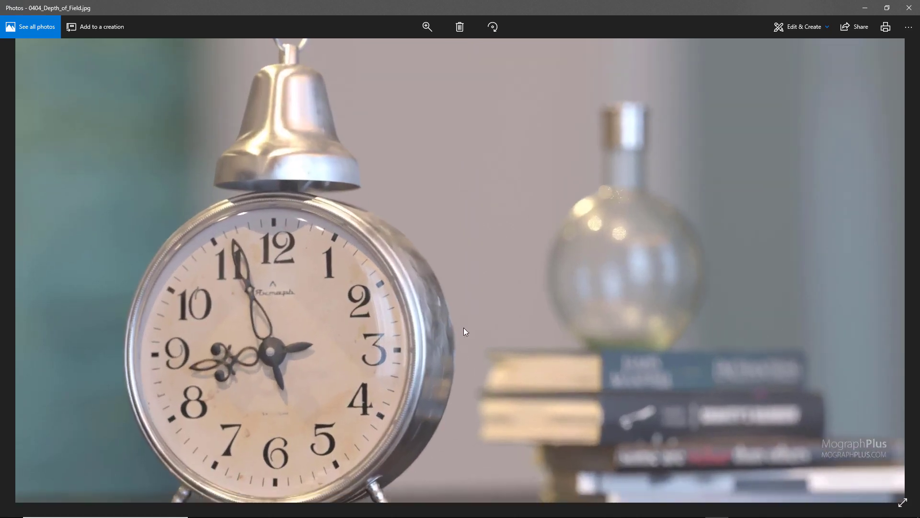
scroll(448, 269, down, 3)
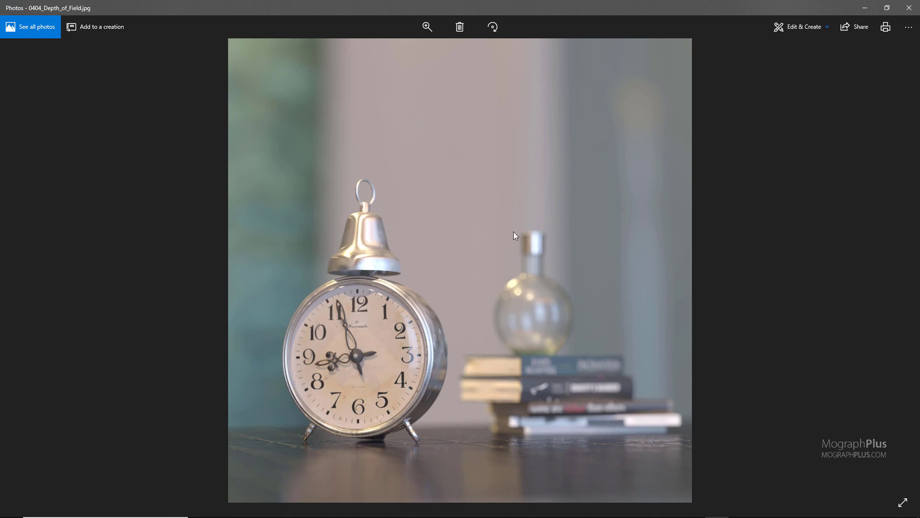
click(909, 7)
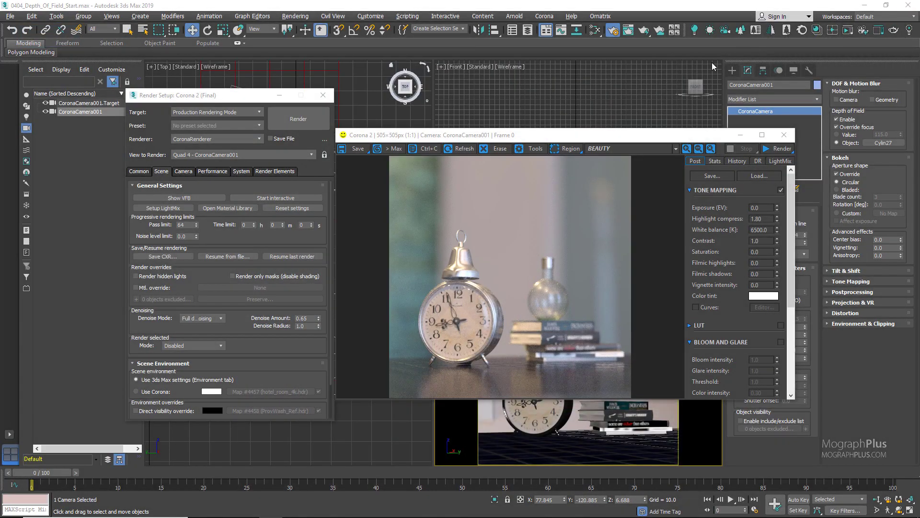